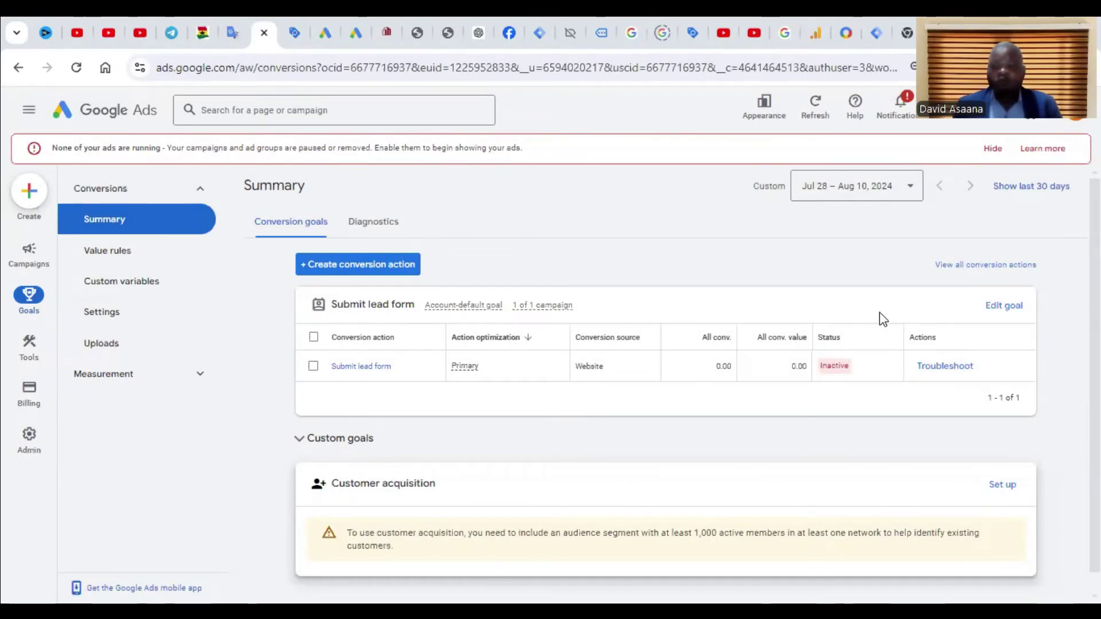
mouse_move(840, 373)
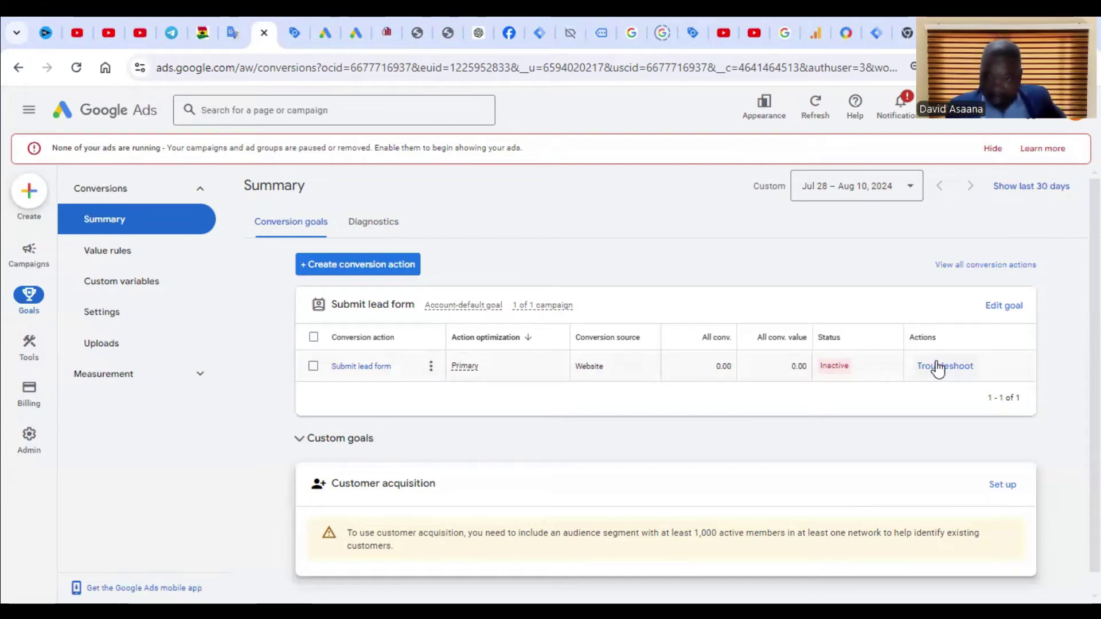
left_click(931, 368)
key("Return")
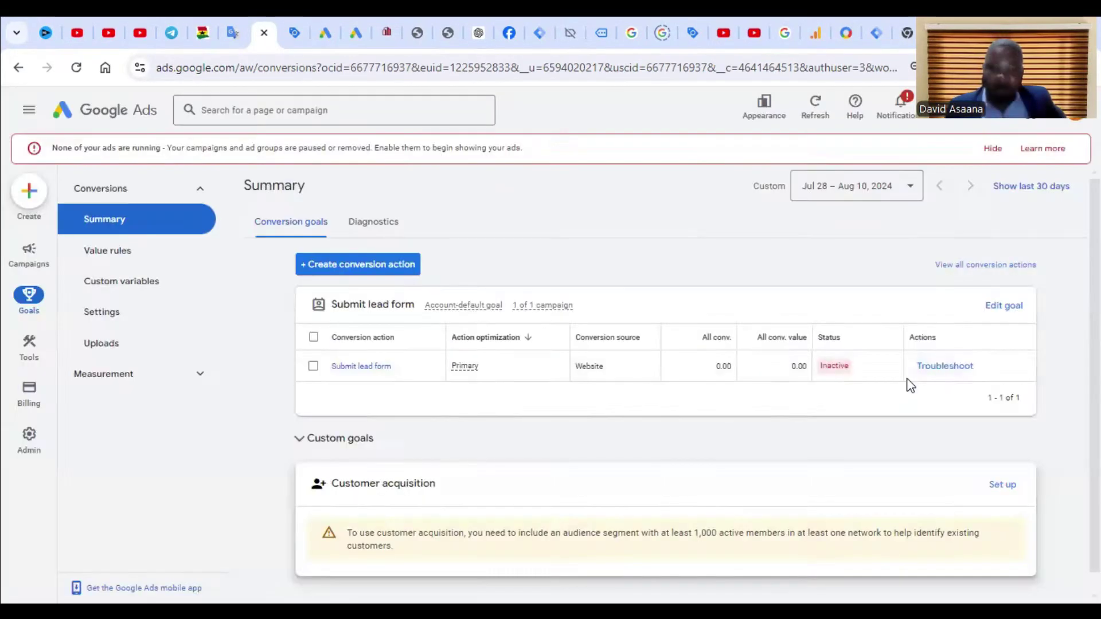
left_click(448, 416)
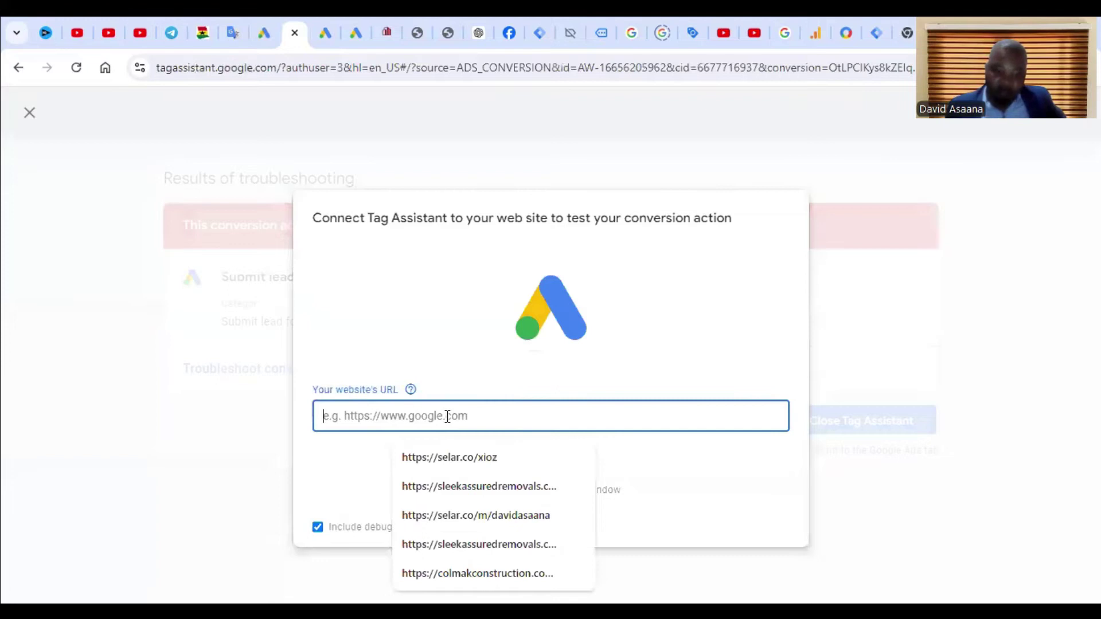
left_click(467, 572)
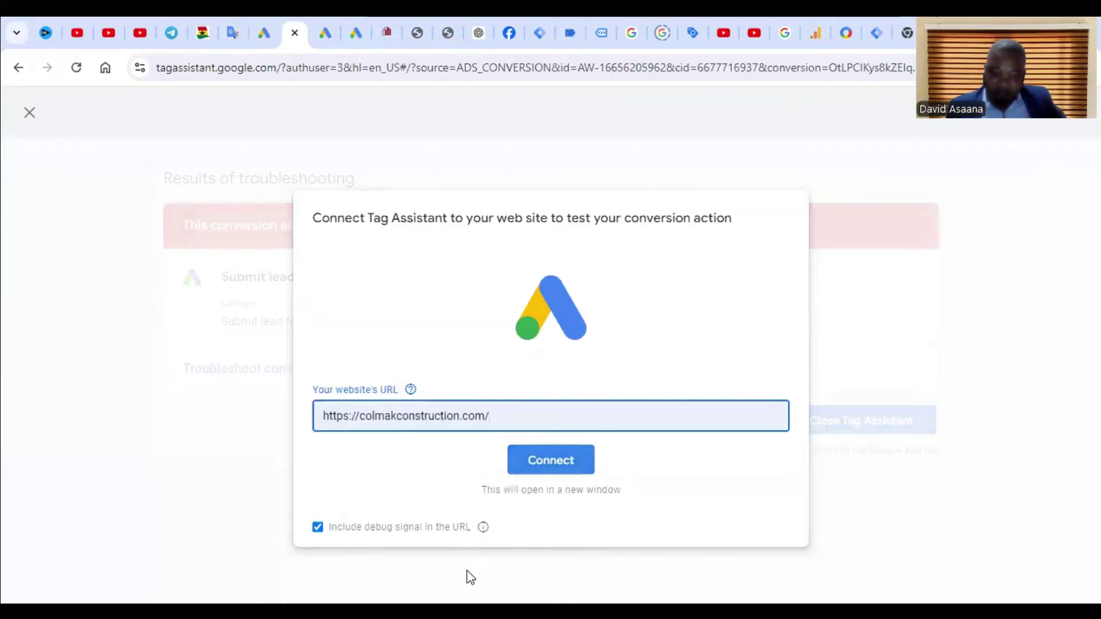
key("Return")
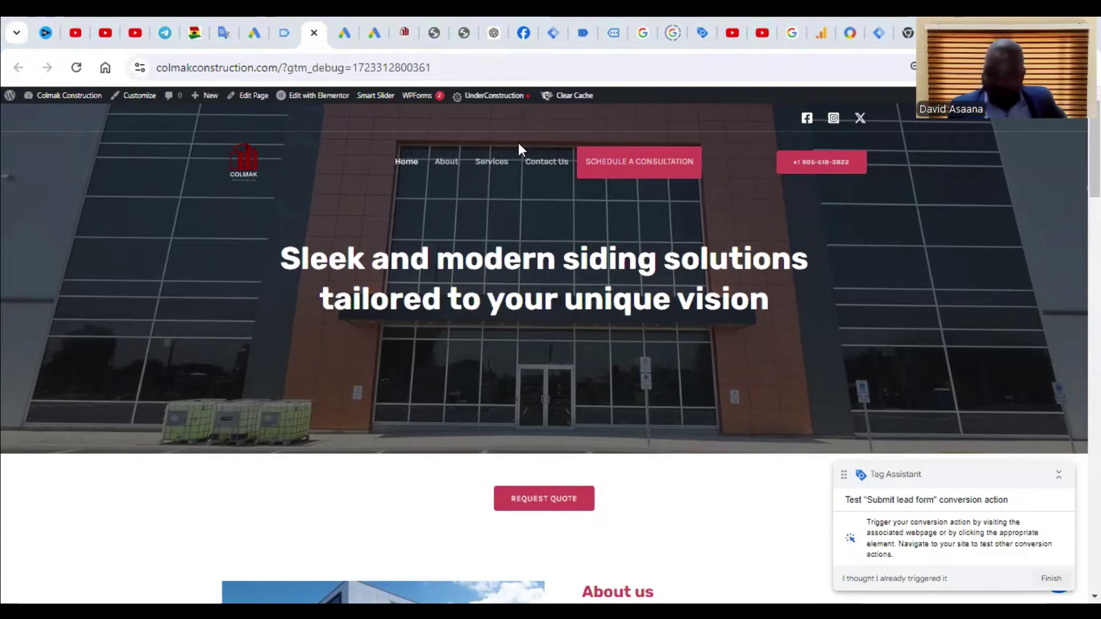
Send the Contact Us form with the autofilled name and e-mail and the message 'hi'.
left_click(545, 161)
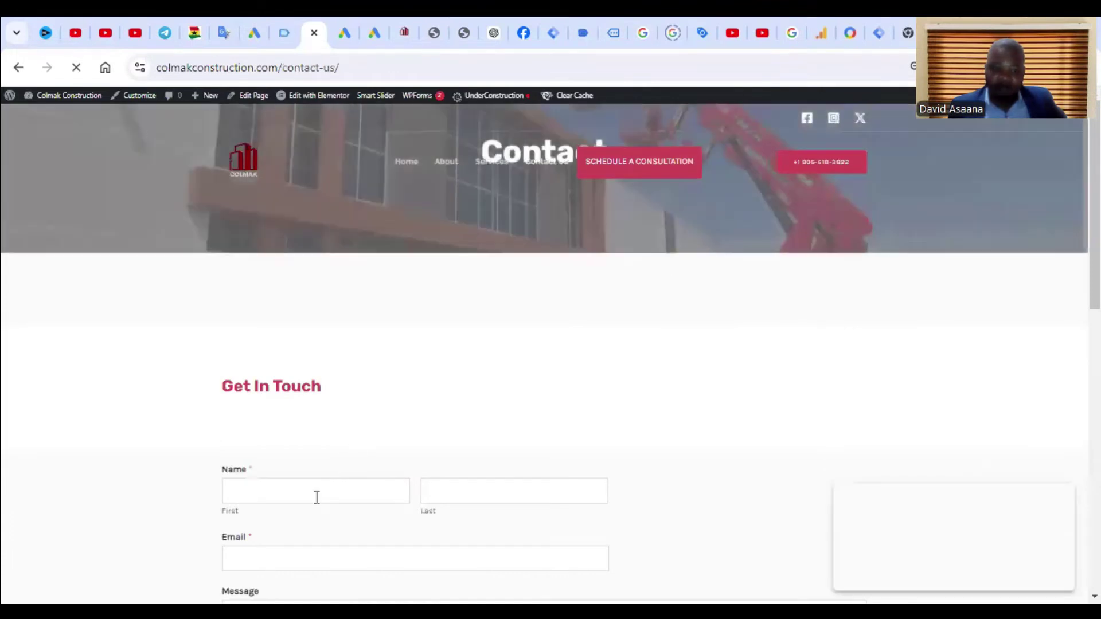
scroll(315, 497, "down", 3)
left_click(273, 328)
left_click(356, 376)
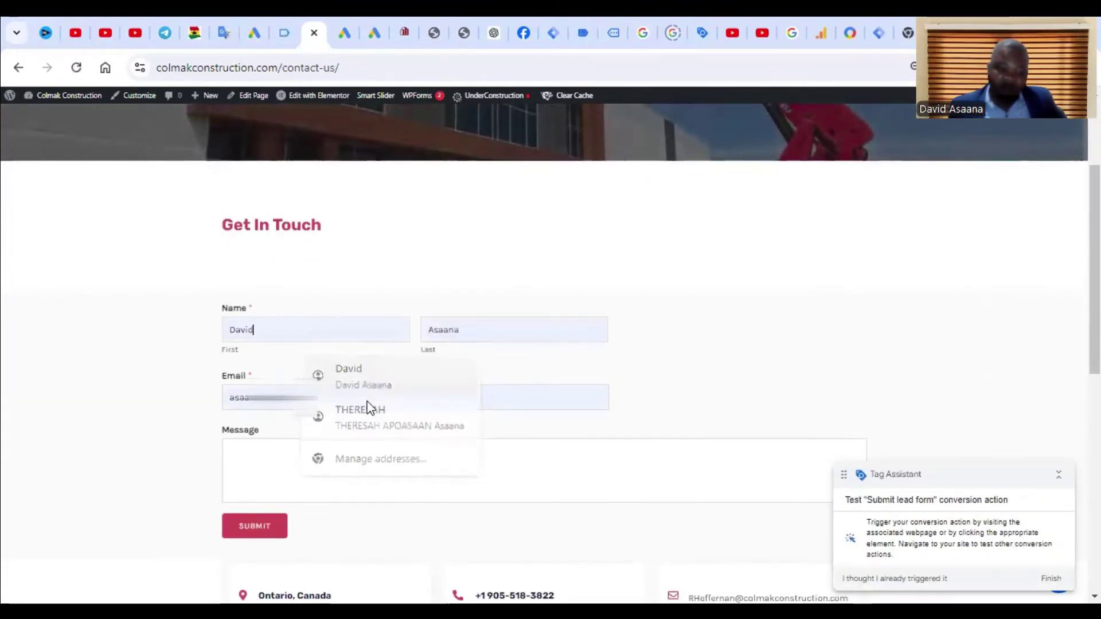
left_click(288, 470)
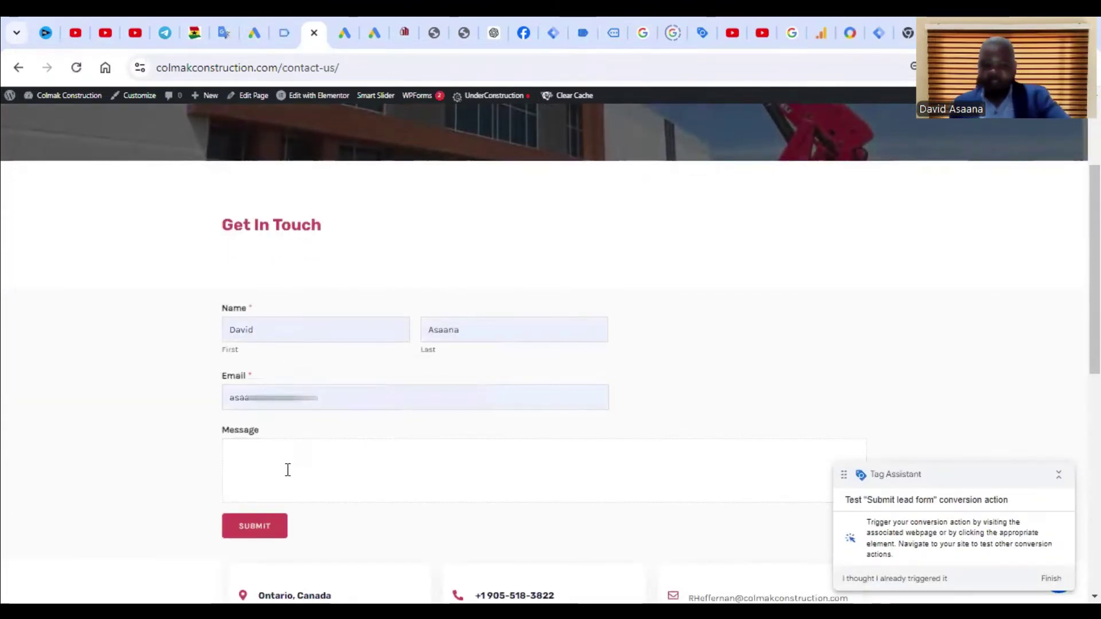
type("hi")
left_click(278, 522)
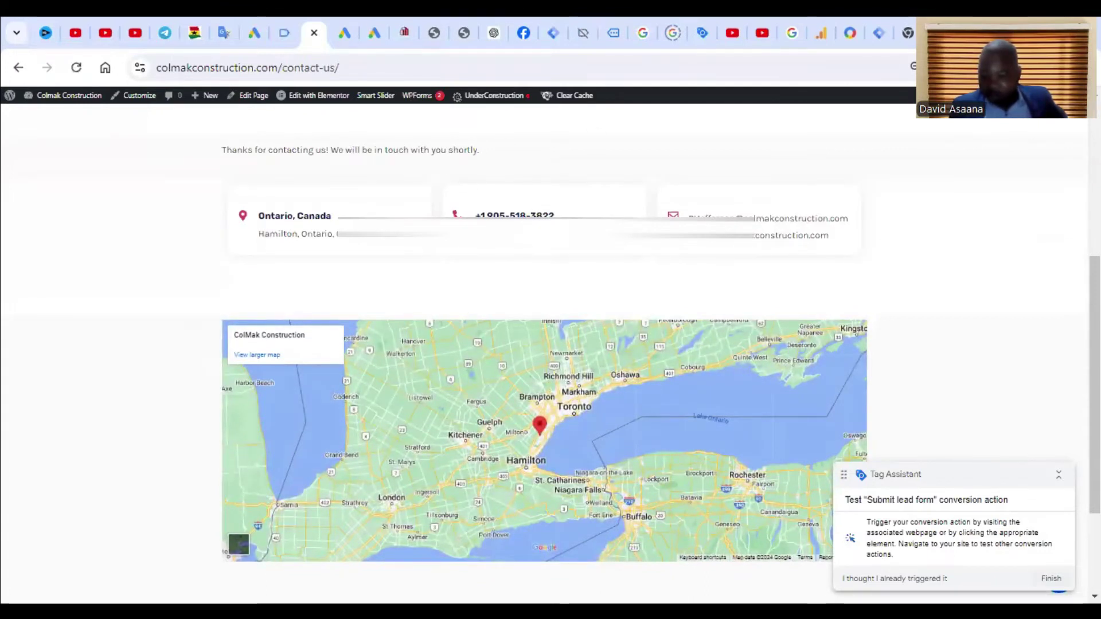
Return to the Tag Assistant troubleshooting results showing 'Submit lead form' wasn't detected.
left_click(1041, 578)
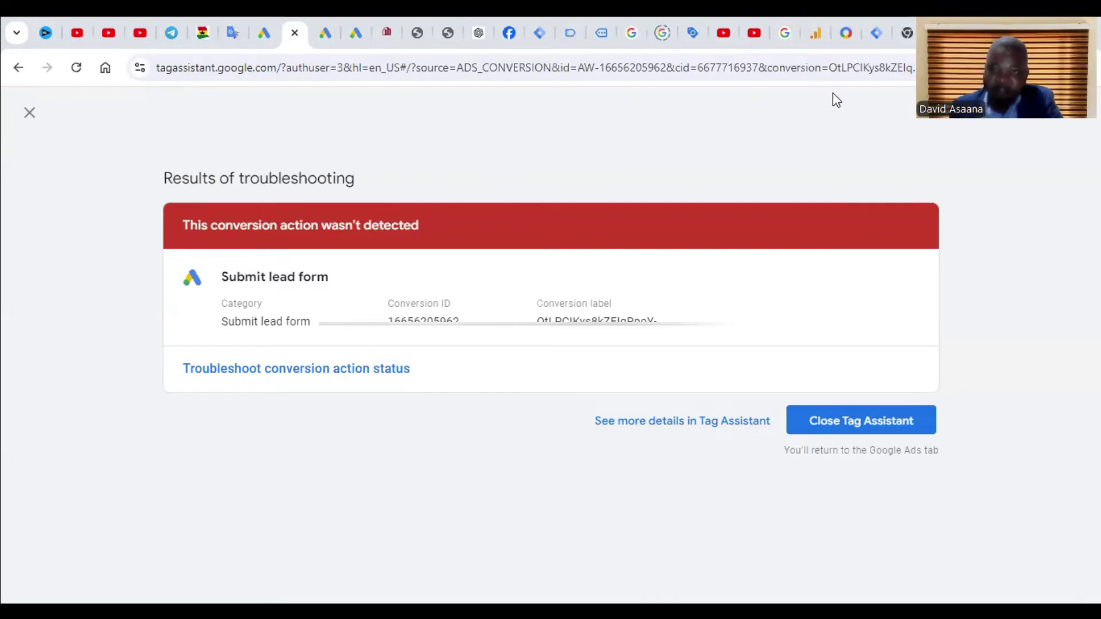
In the colmakconstruction.com container, go from the workspace Overview to the Tags list.
left_click(537, 22)
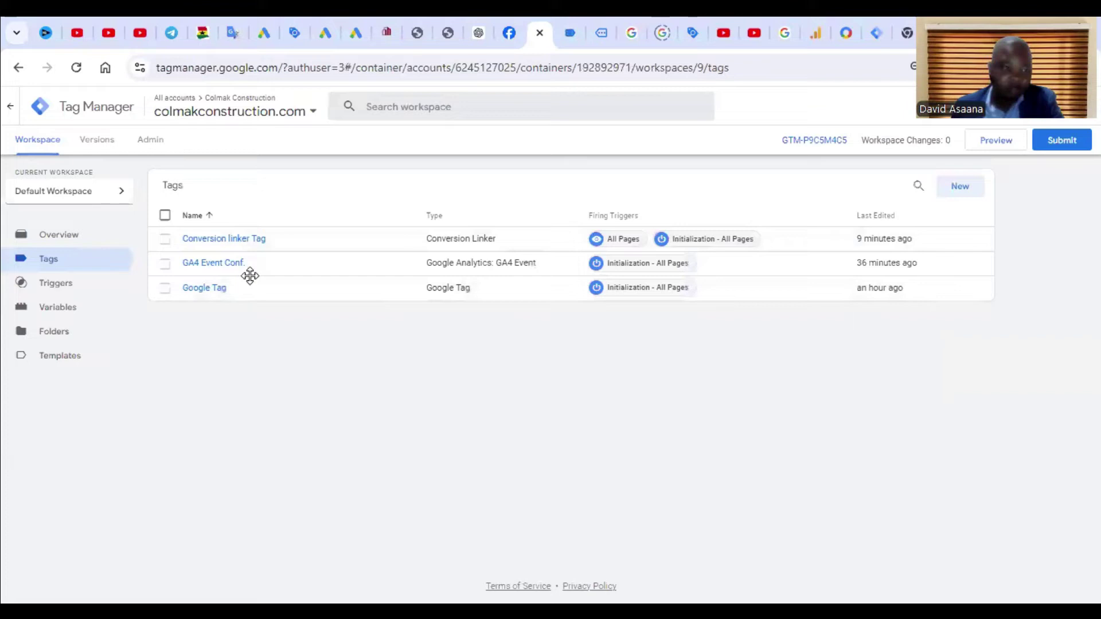
left_click(86, 236)
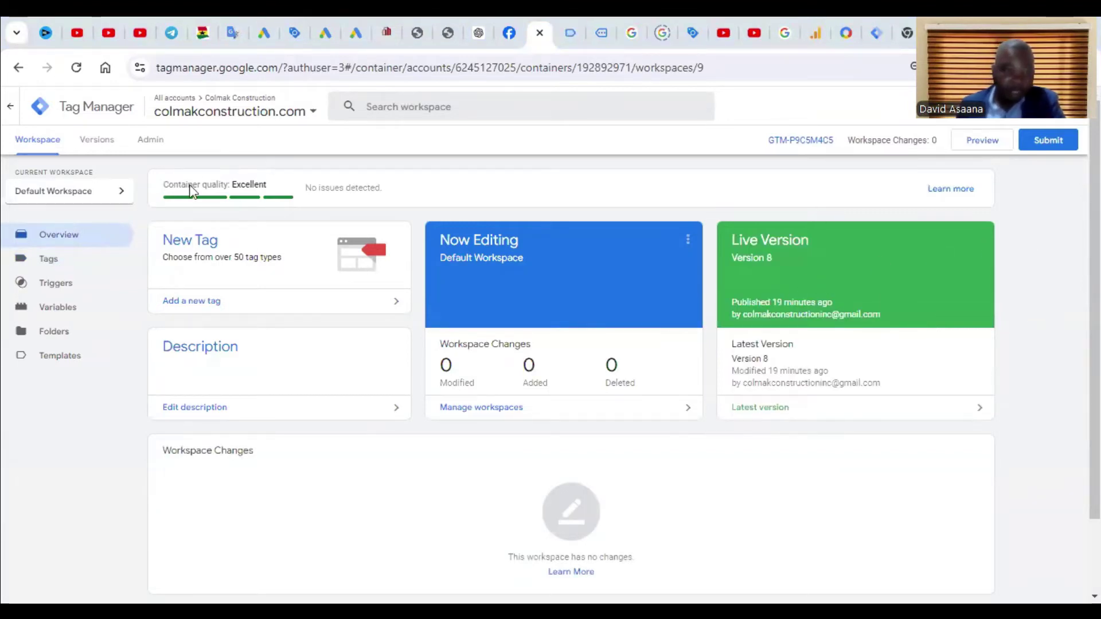
left_click(57, 265)
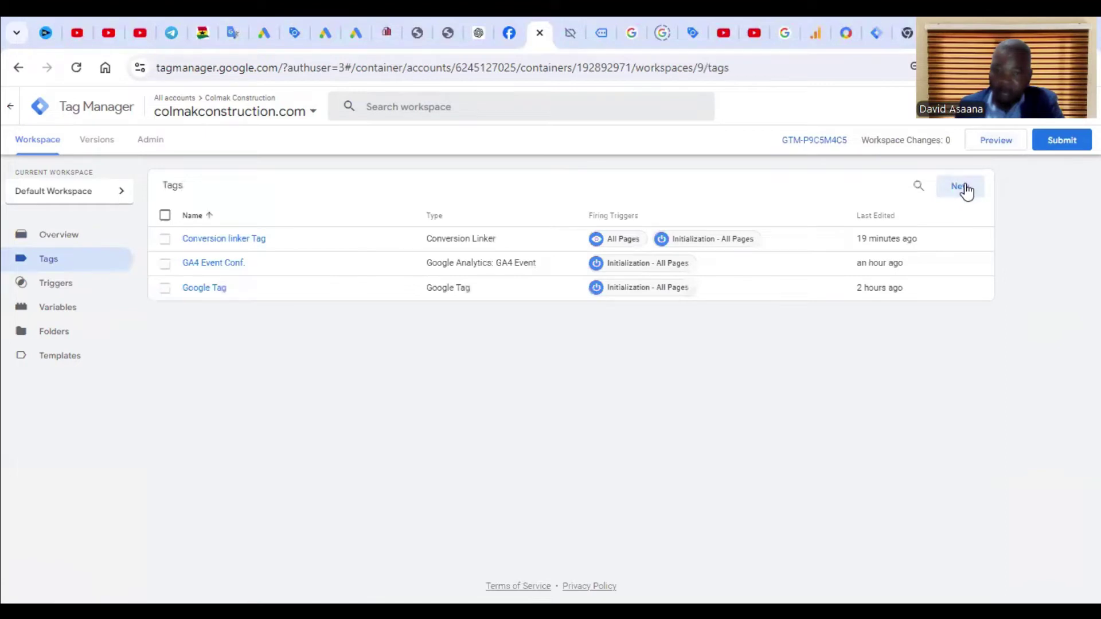
Create a new tag and rename it 'Google ads Submit lead Tag'.
left_click(964, 188)
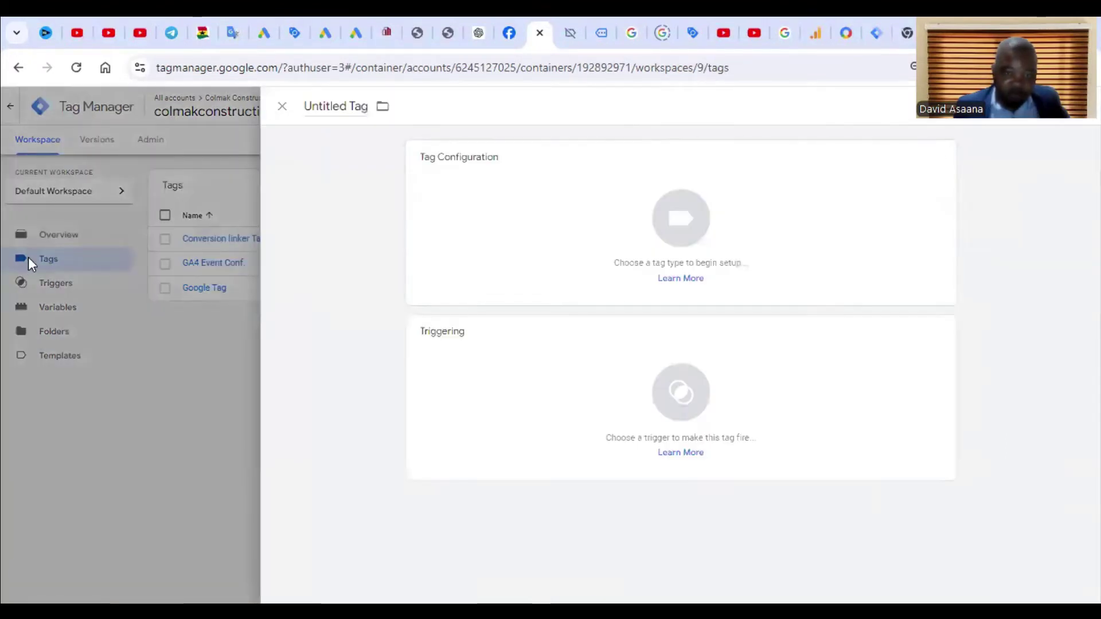
double_click(343, 107)
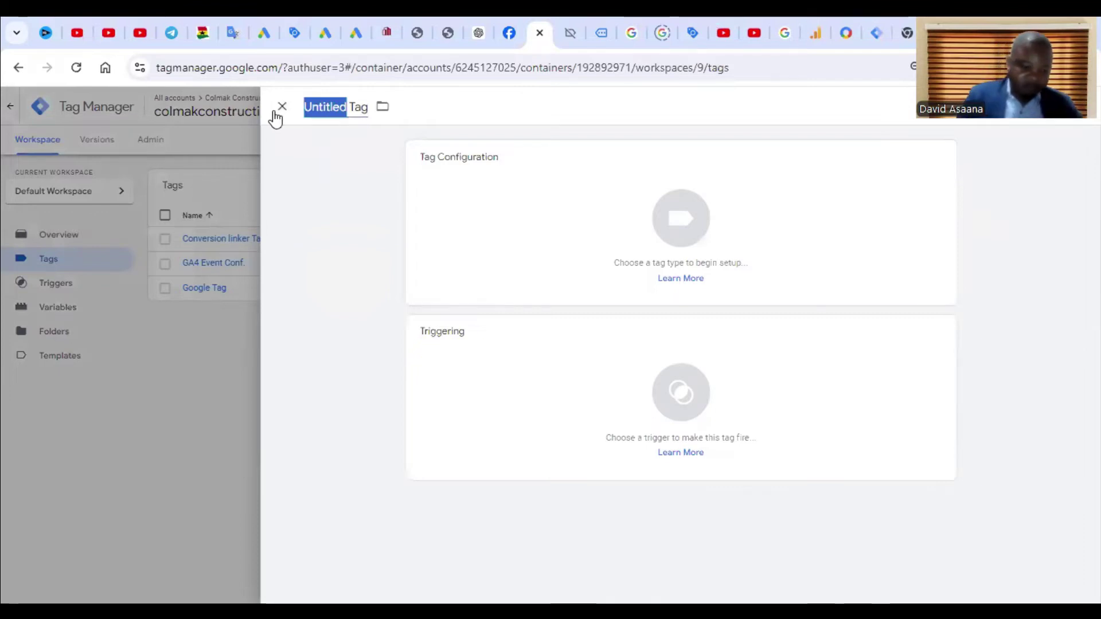
type("Google ads Submit lead Tag")
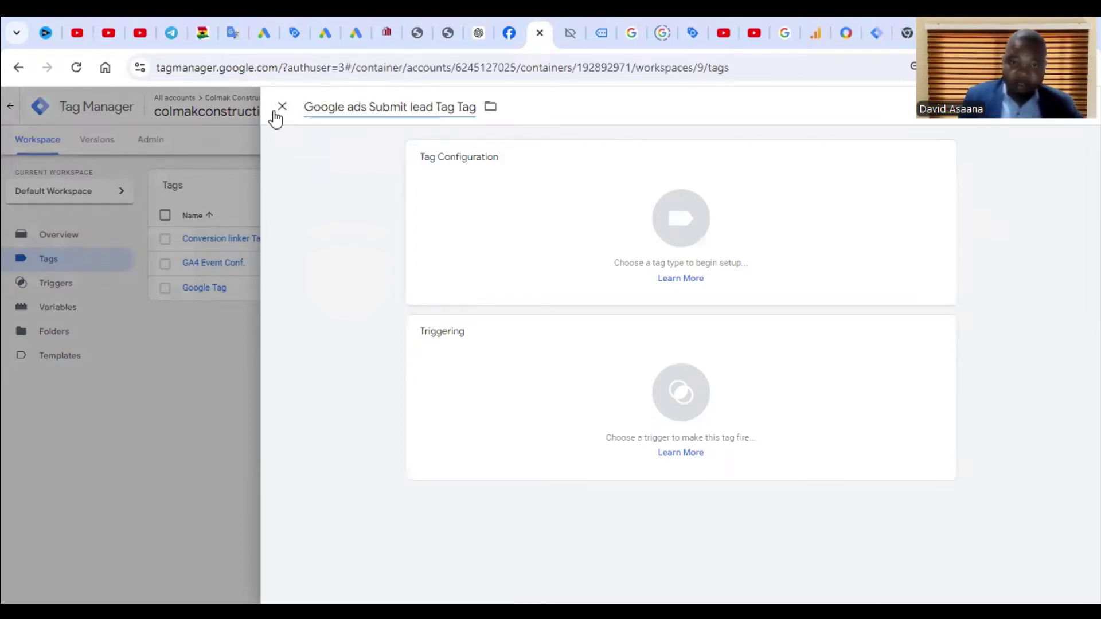
left_click(457, 107)
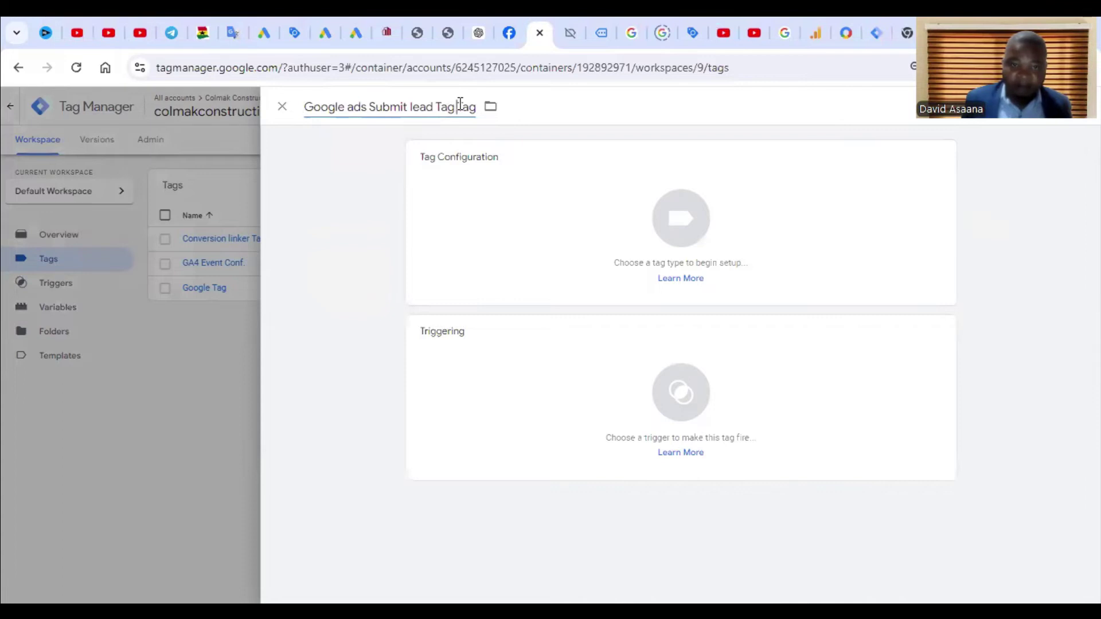
key("Delete")
key("Delete")
key("Delete")
key("BackSpace")
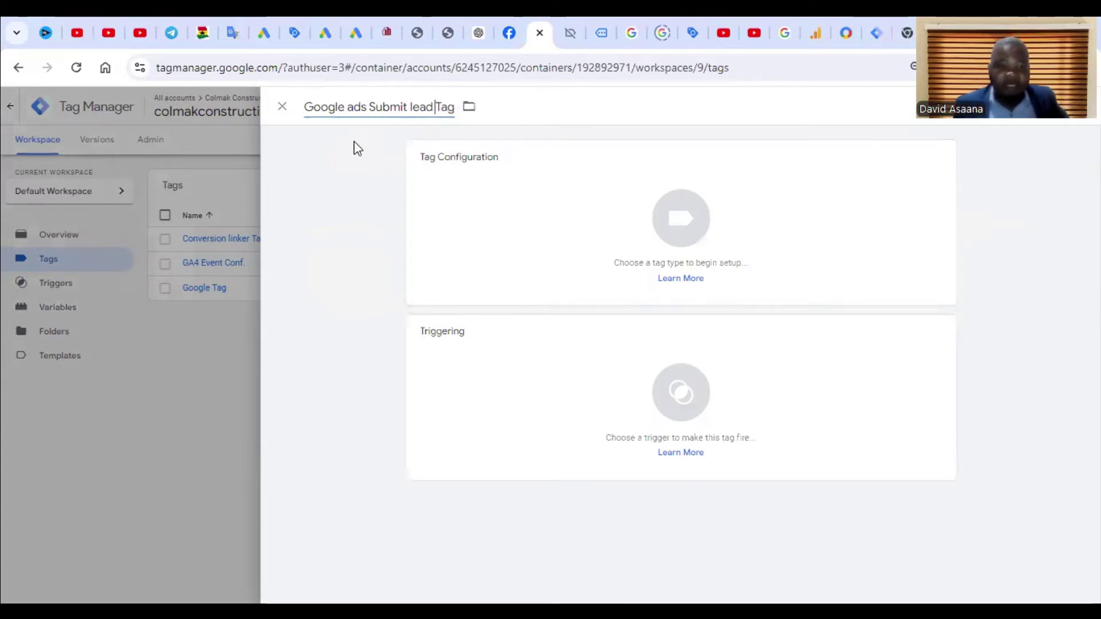
Set the tag type to Google Ads > Google Ads Conversion Tracking.
left_click(683, 248)
left_click(860, 253)
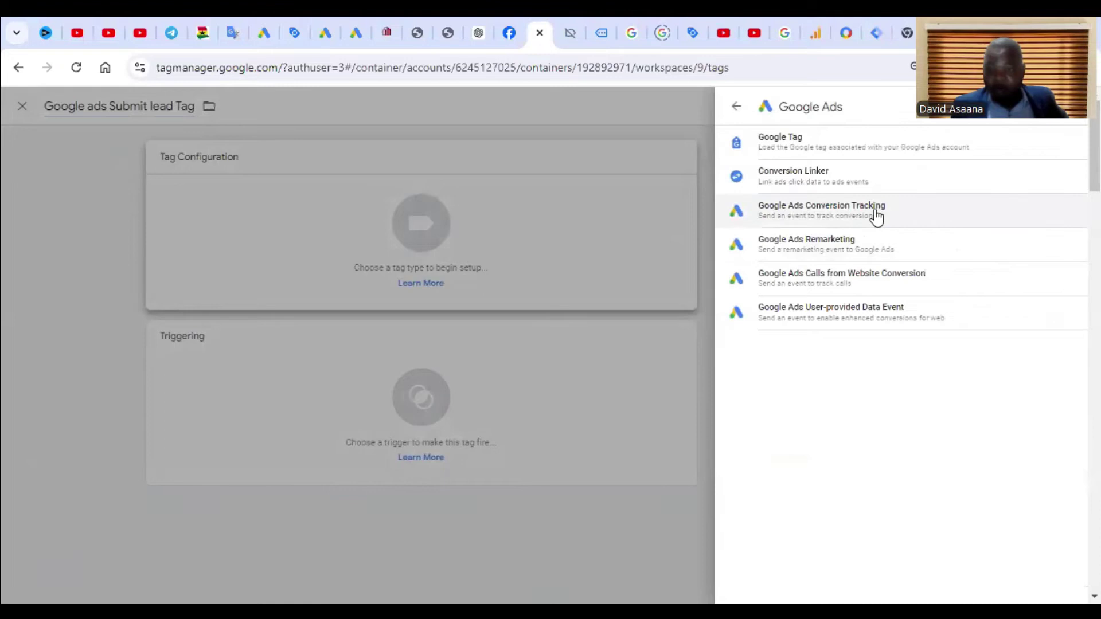
left_click(875, 212)
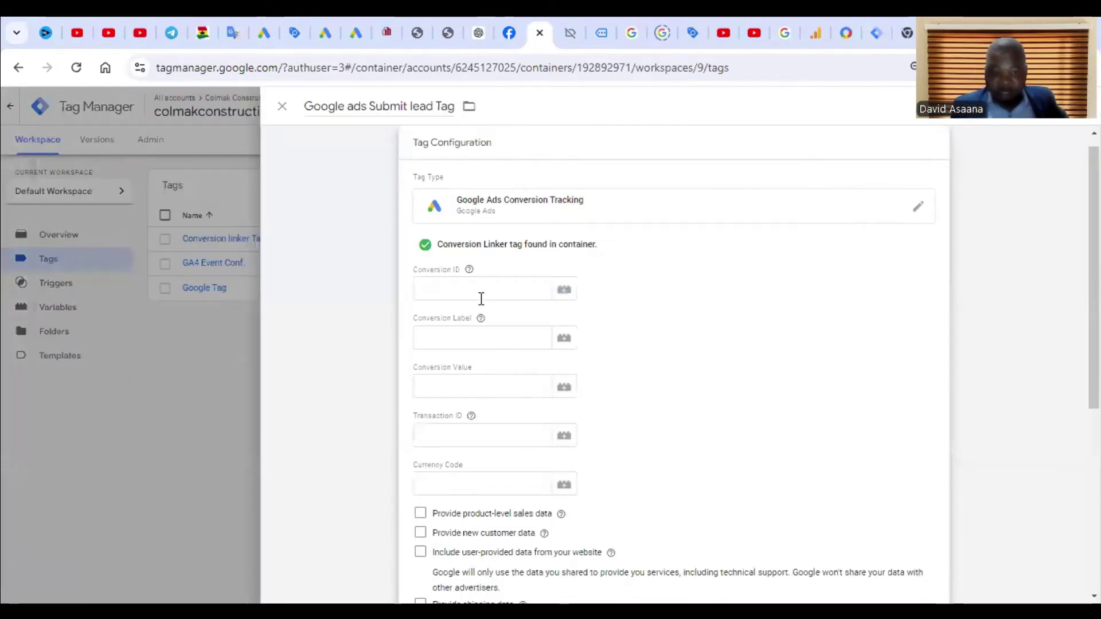
left_click(473, 291)
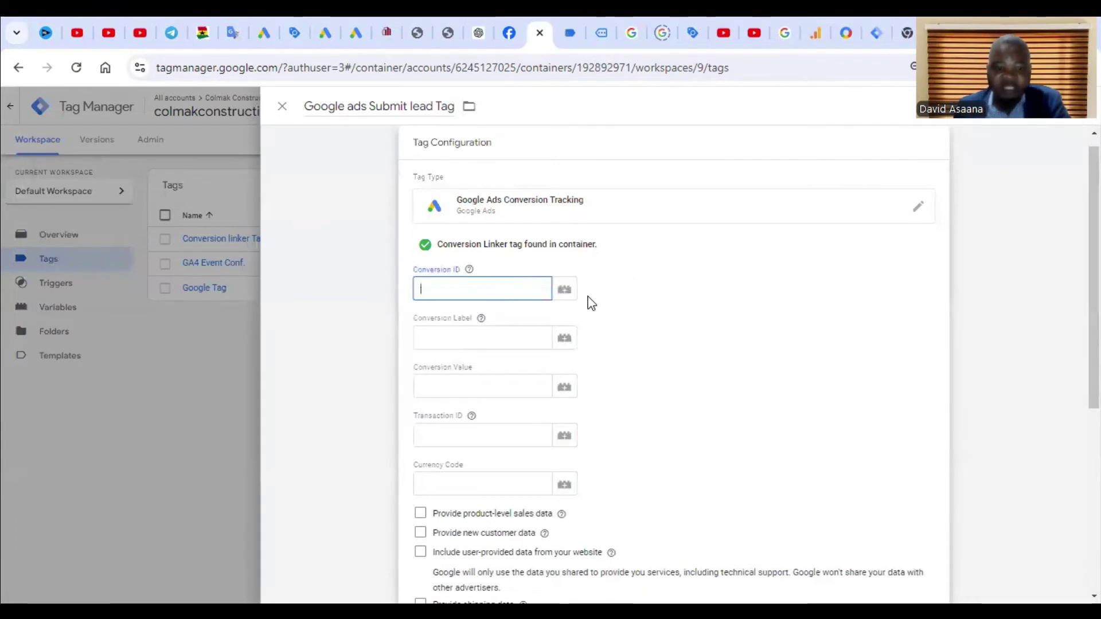
Copy the Conversion ID from the troubleshooting results into the tag's Conversion ID field.
left_click(292, 21)
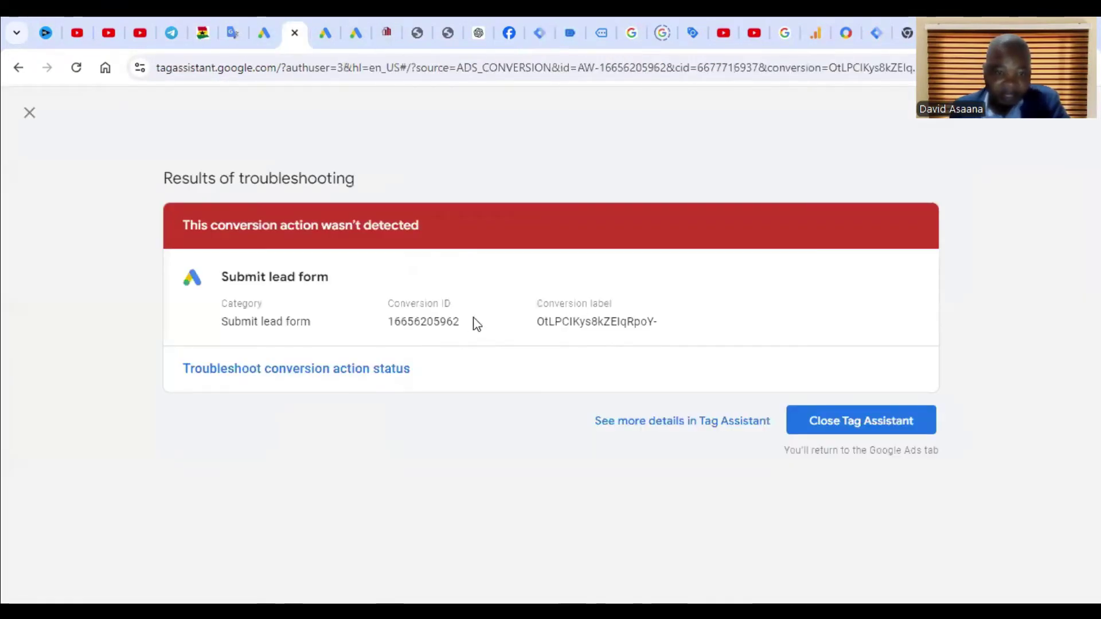
left_click_drag(475, 322, 379, 329)
right_click(411, 331)
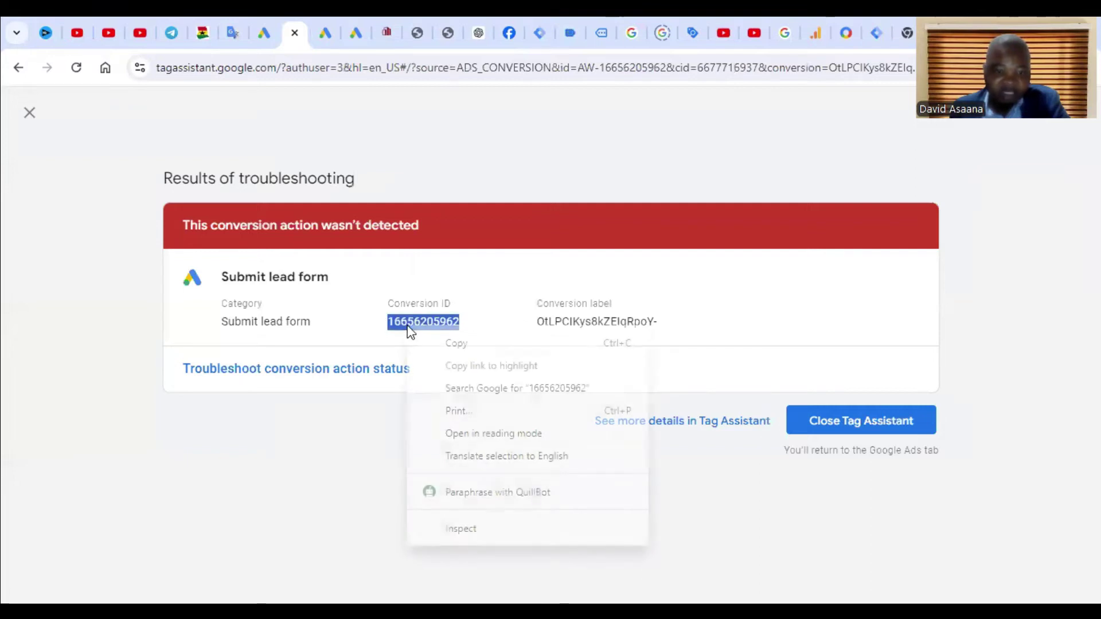
left_click(485, 346)
left_click(546, 22)
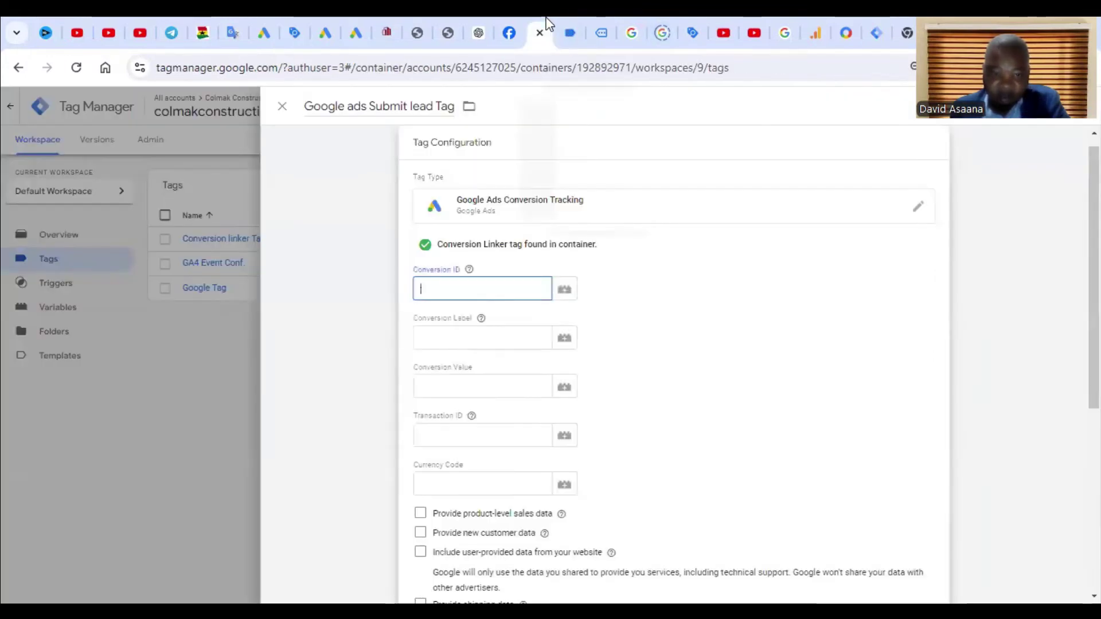
right_click(476, 292)
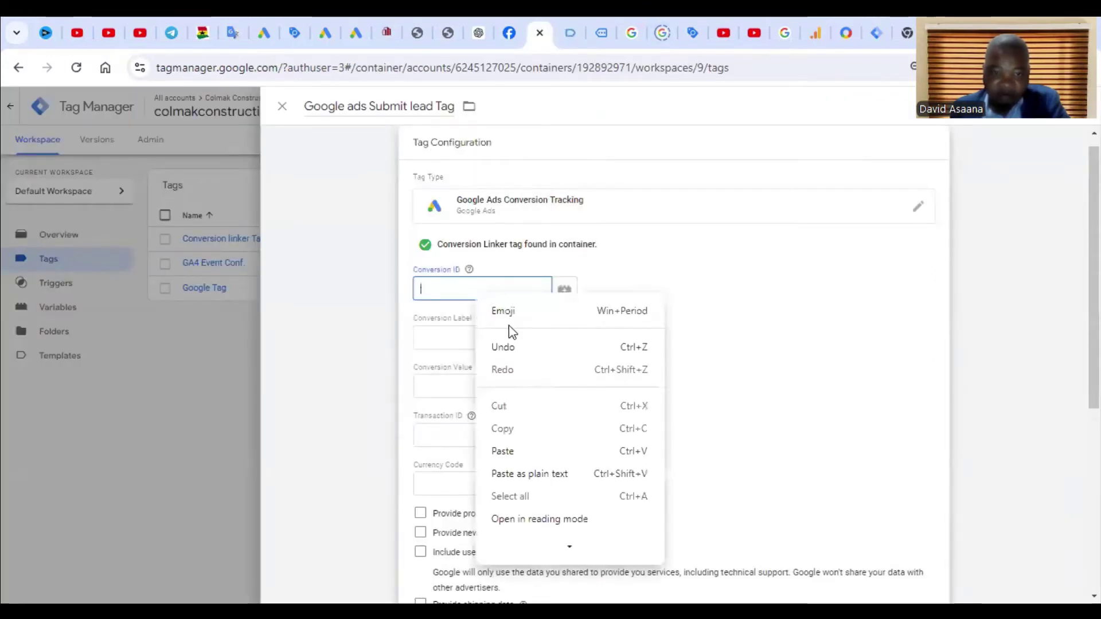
left_click(518, 451)
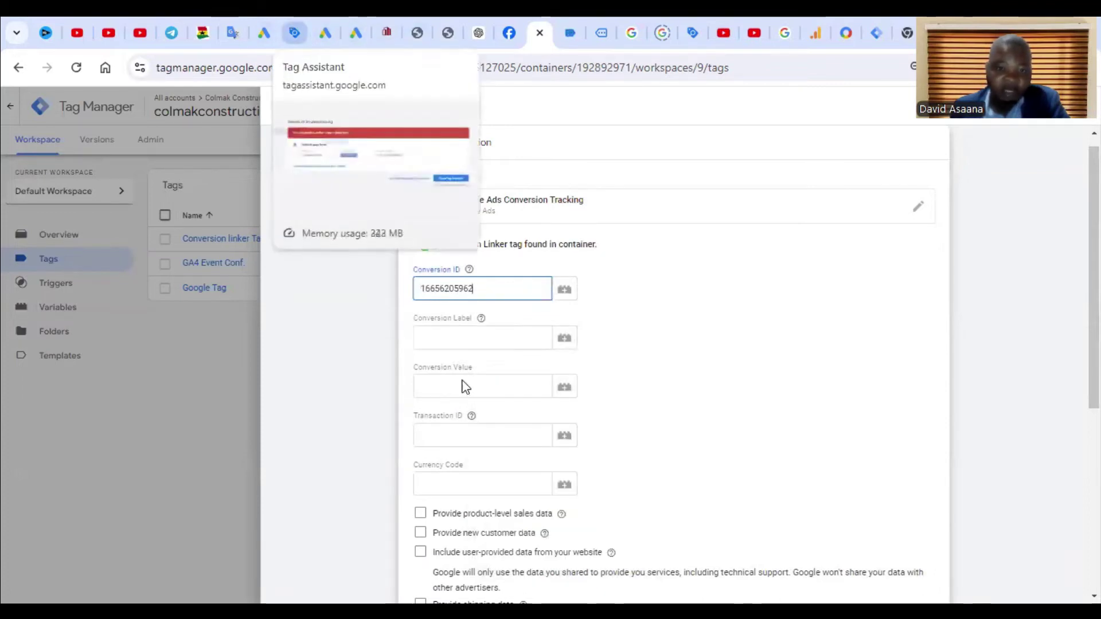
Copy the conversion label from the troubleshooting results into the tag's Conversion Label field.
left_click(291, 17)
left_click(528, 366)
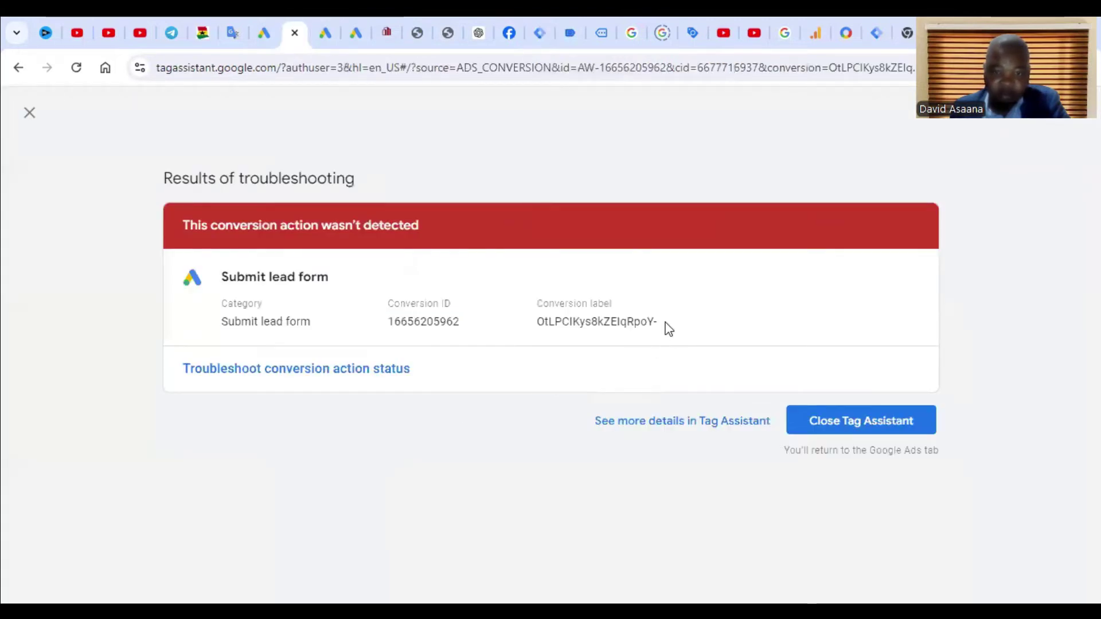
left_click_drag(532, 321, 661, 326)
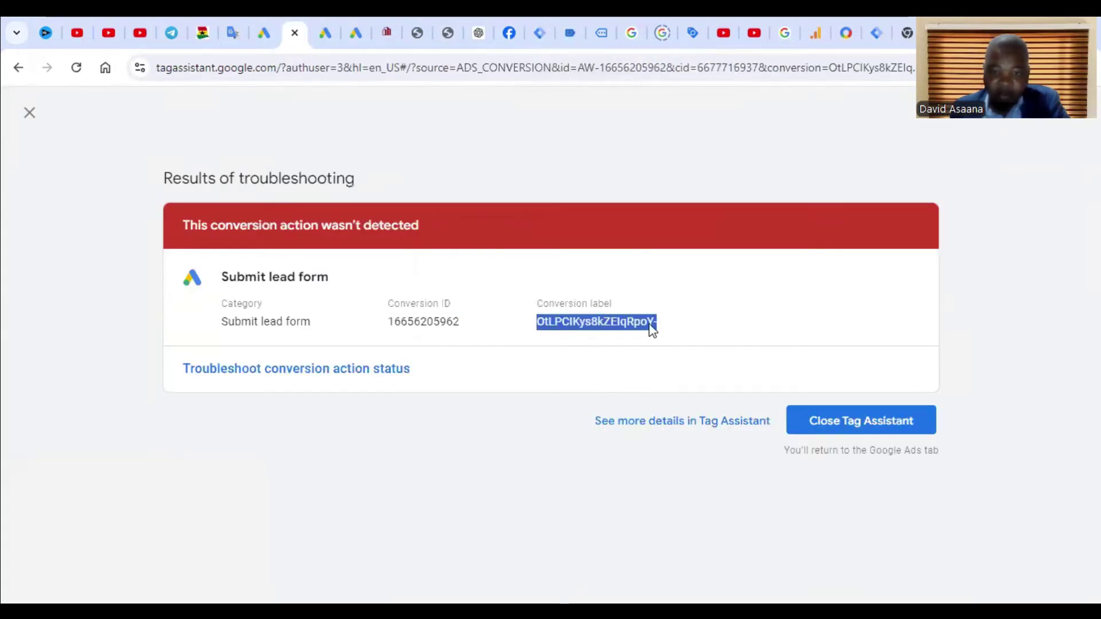
right_click(652, 329)
left_click(713, 346)
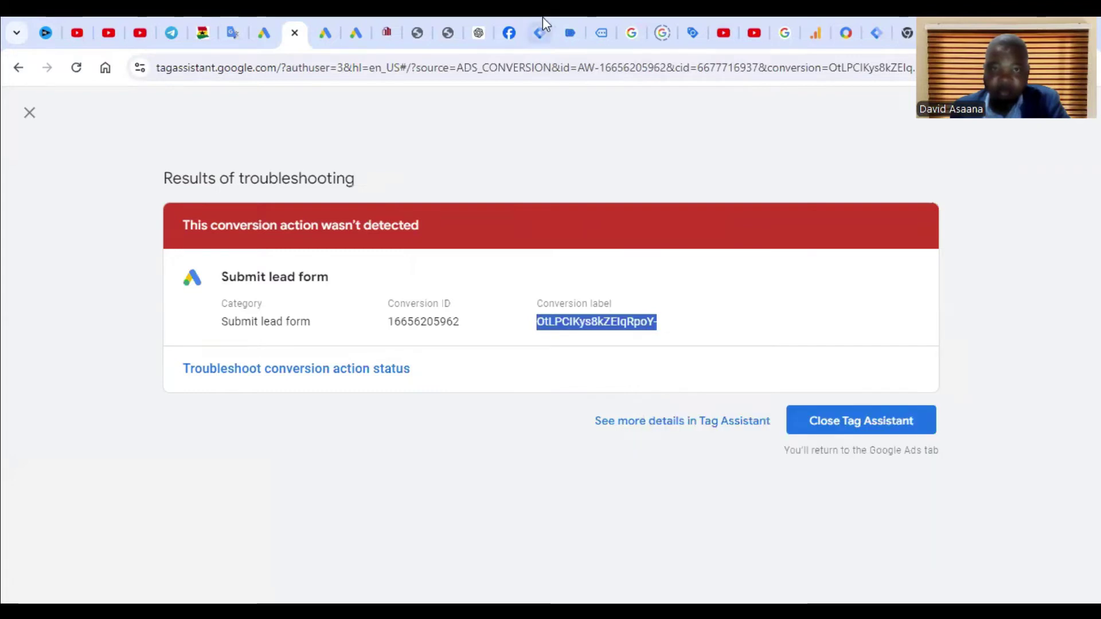
left_click(540, 31)
left_click(455, 332)
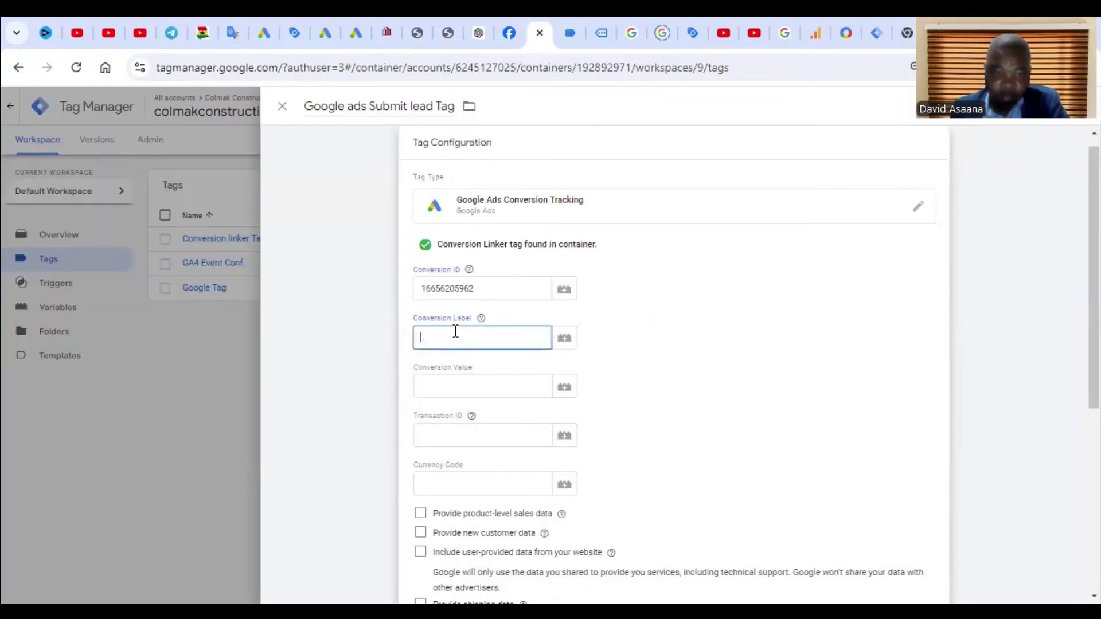
right_click(456, 333)
left_click(485, 221)
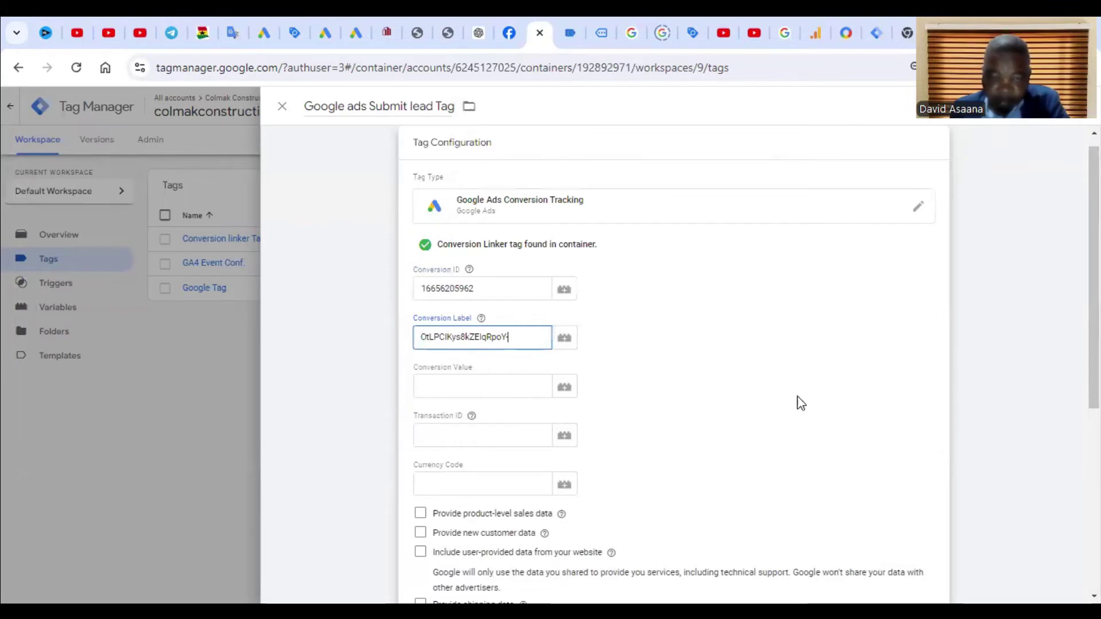
left_click(706, 319)
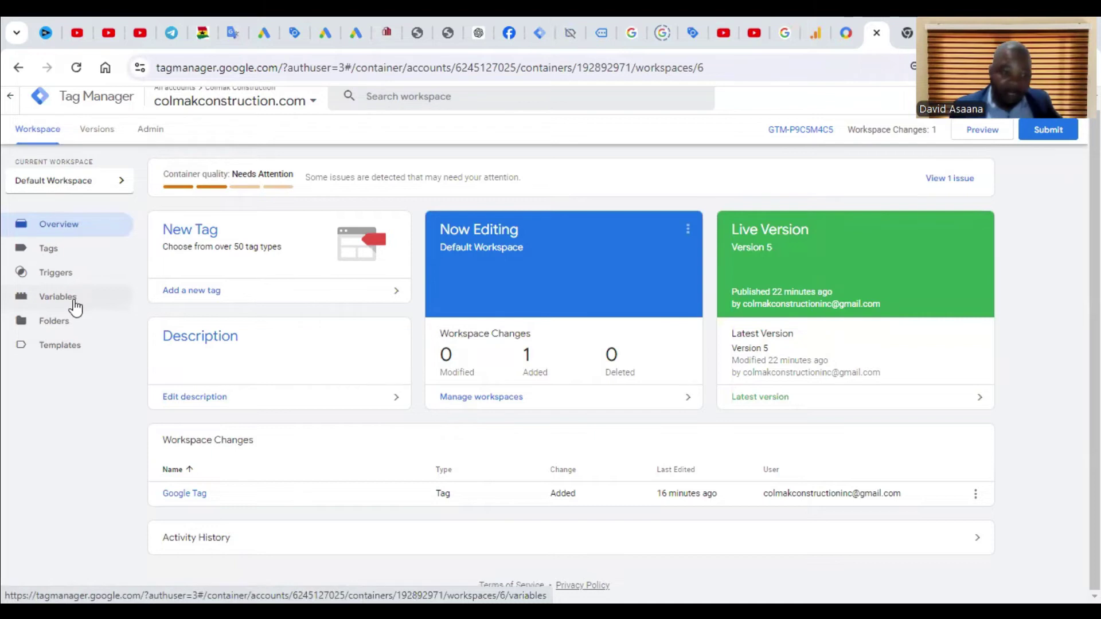
Review the container's Variables list, then return to the Google ads Submit lead Tag editor.
left_click(75, 308)
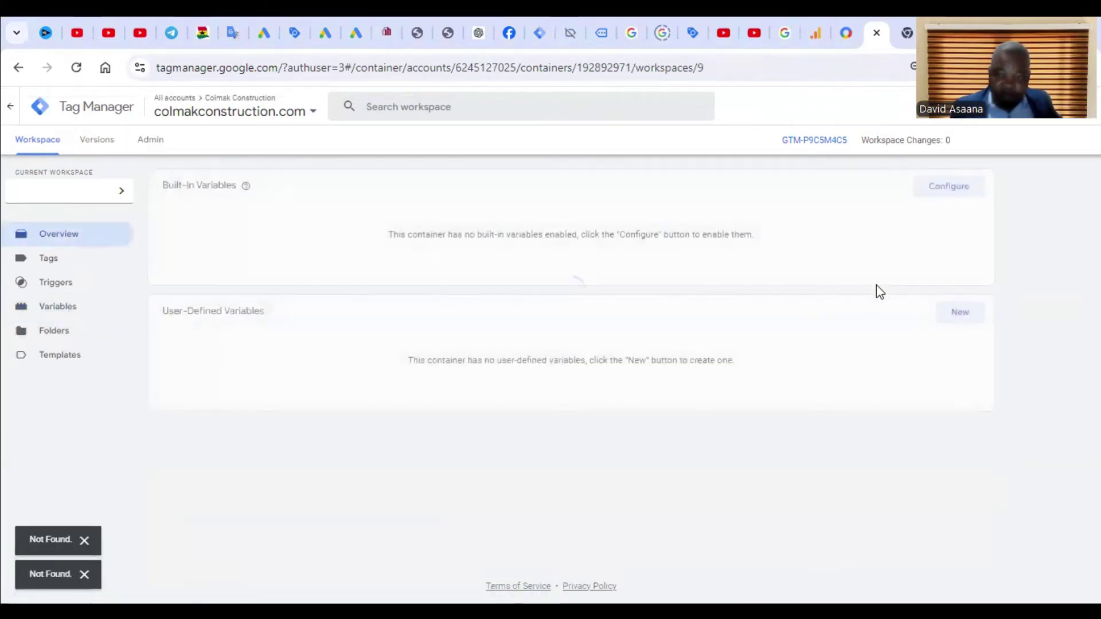
scroll(487, 344, "down", 2)
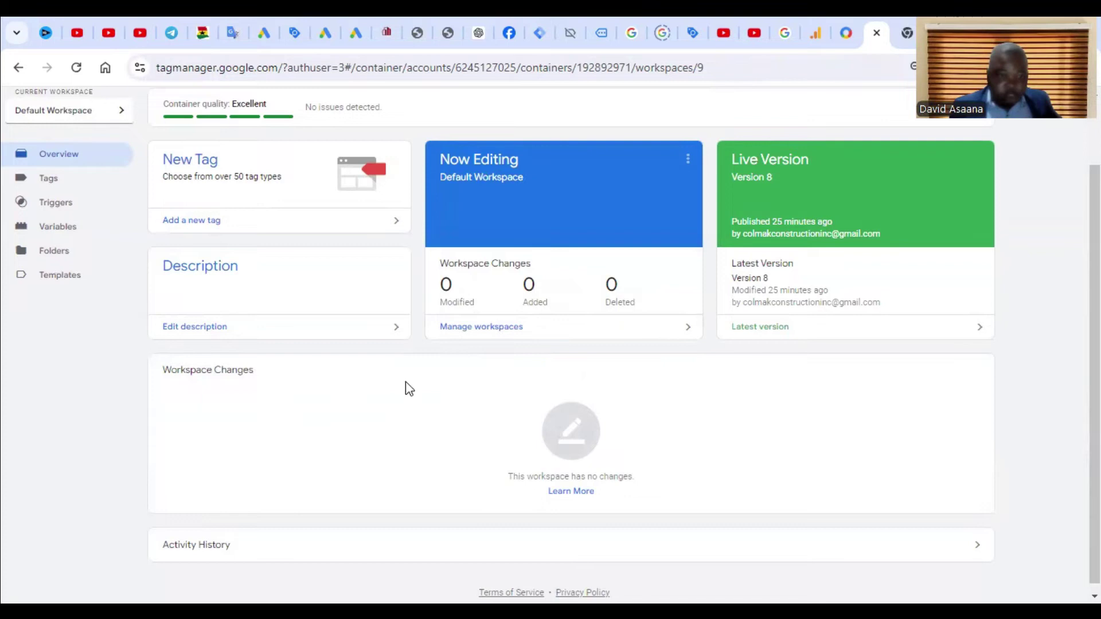
scroll(543, 463, "down", 1)
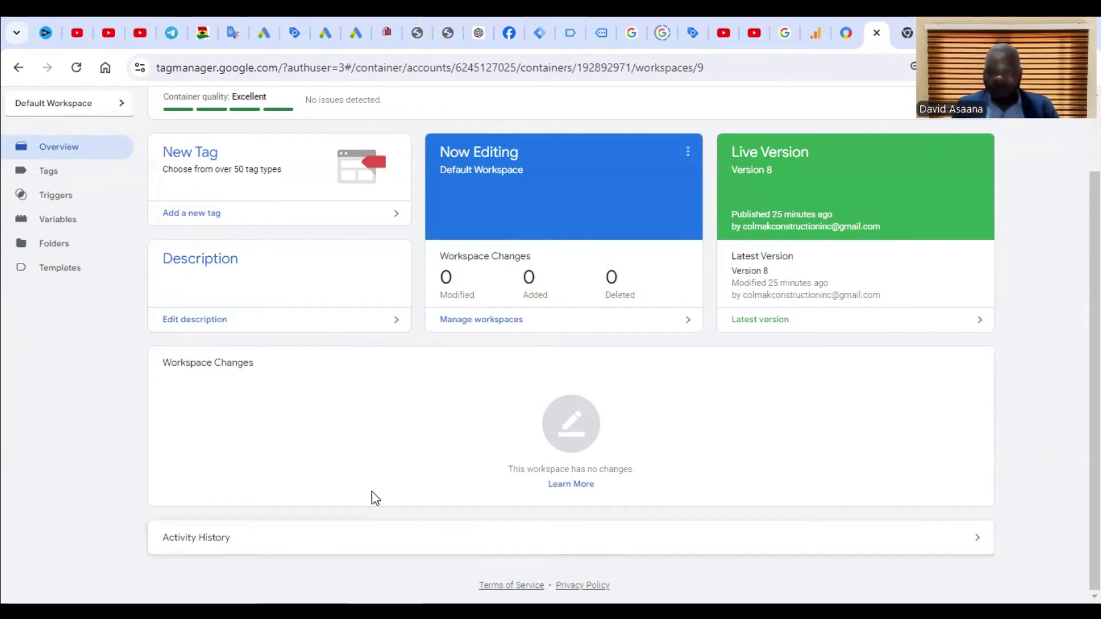
left_click(539, 29)
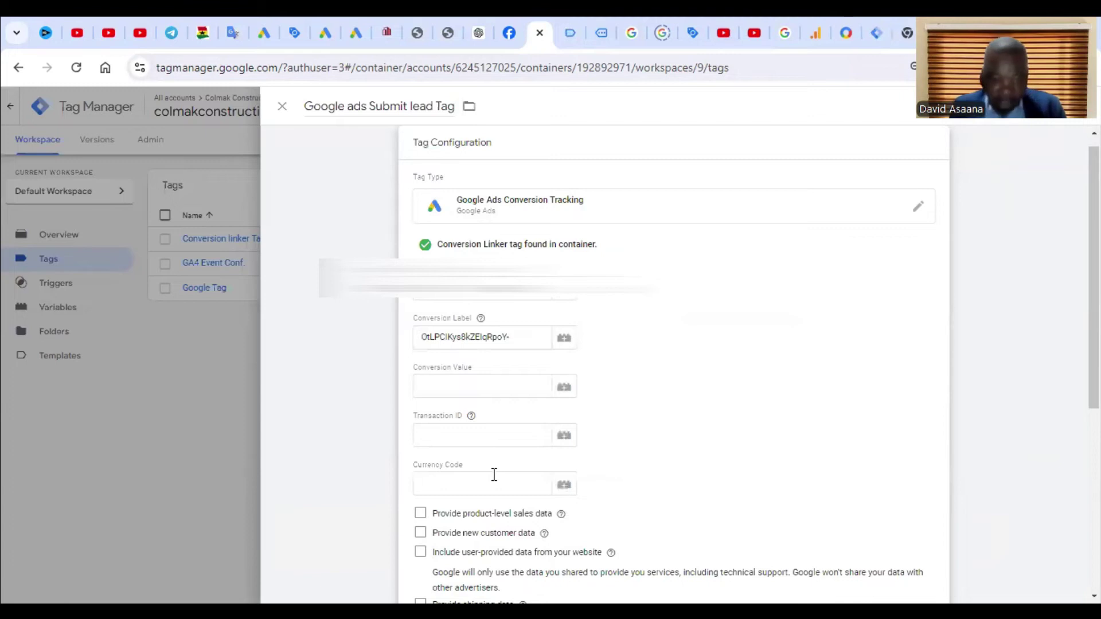
Turn on 'Include user-provided data from your website' in the conversion tag.
scroll(533, 410, "down", 5)
scroll(493, 356, "up", 5)
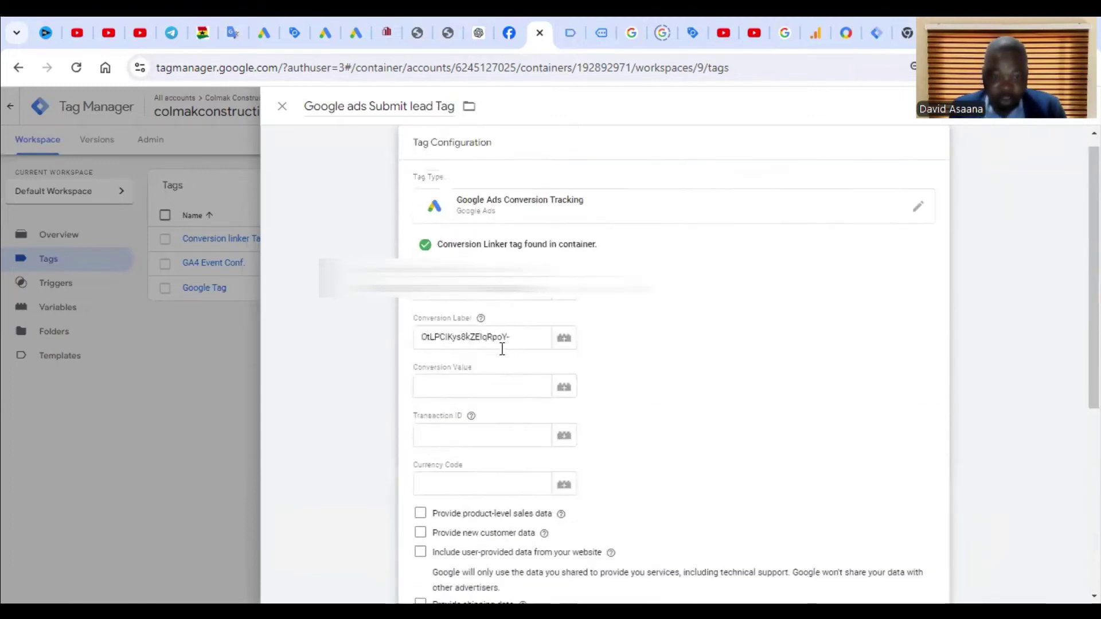
scroll(502, 346, "down", 4)
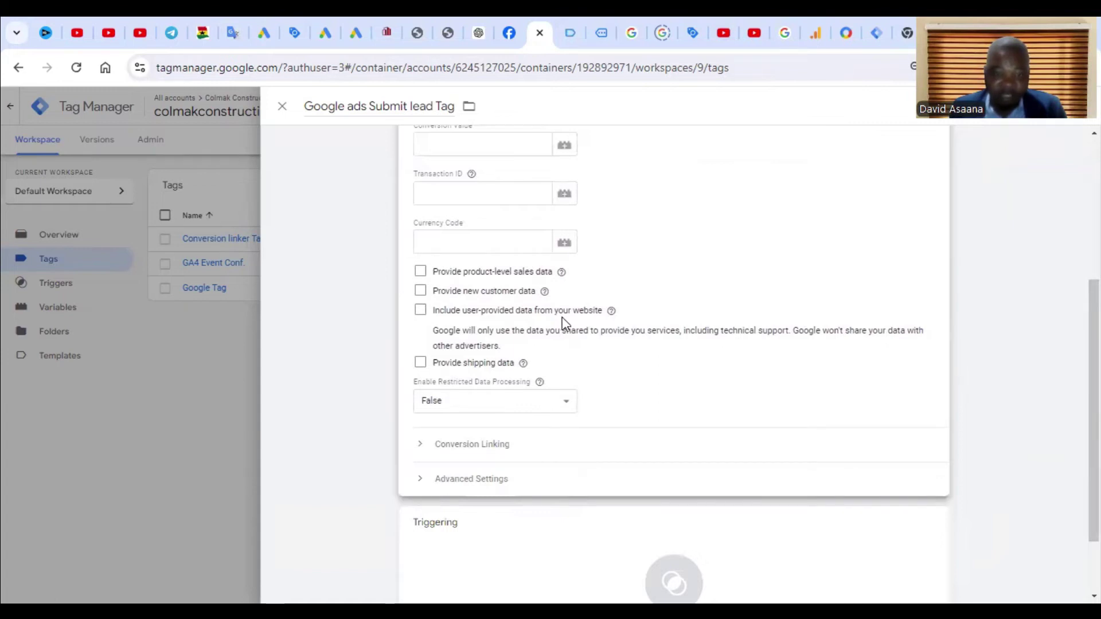
left_click(421, 312)
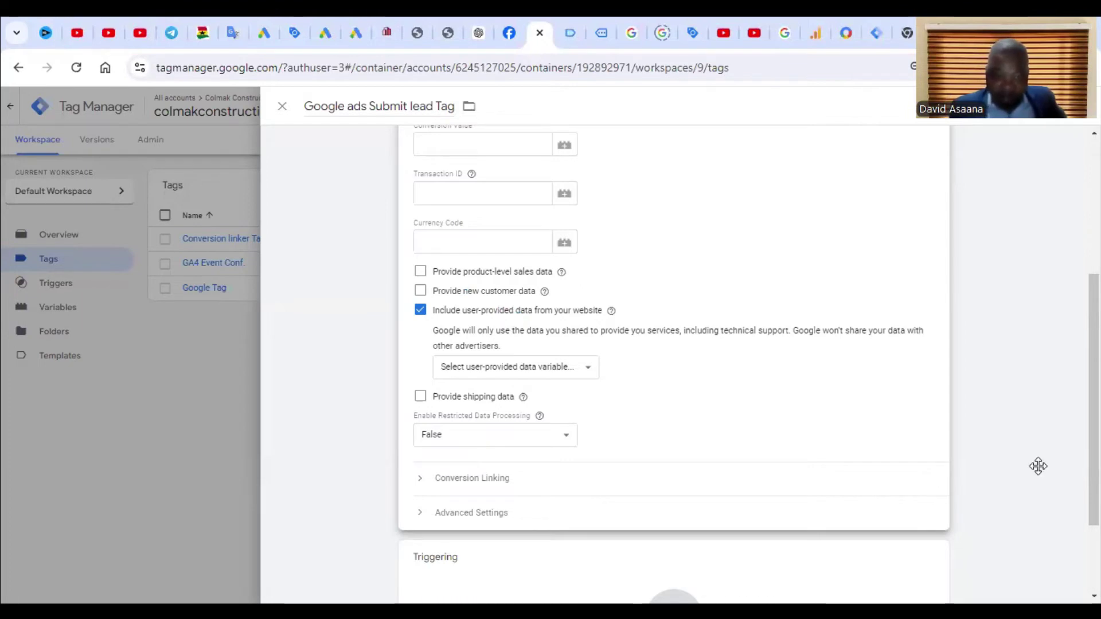
scroll(679, 393, "down", 3)
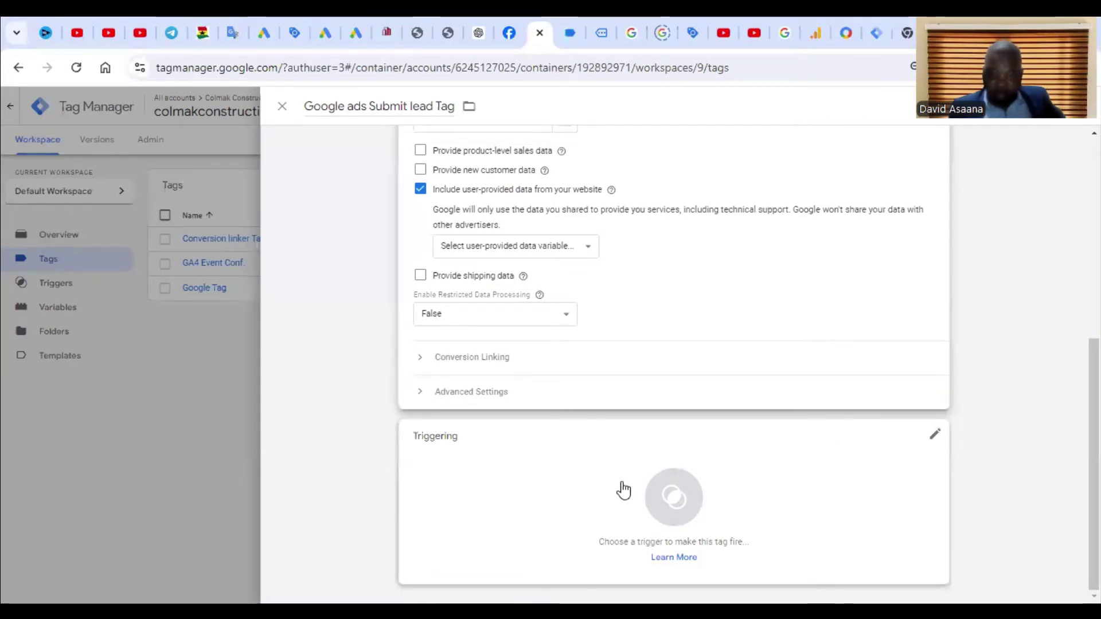
Add a new trigger to the tag and name it 'Submit lead form'.
left_click(763, 506)
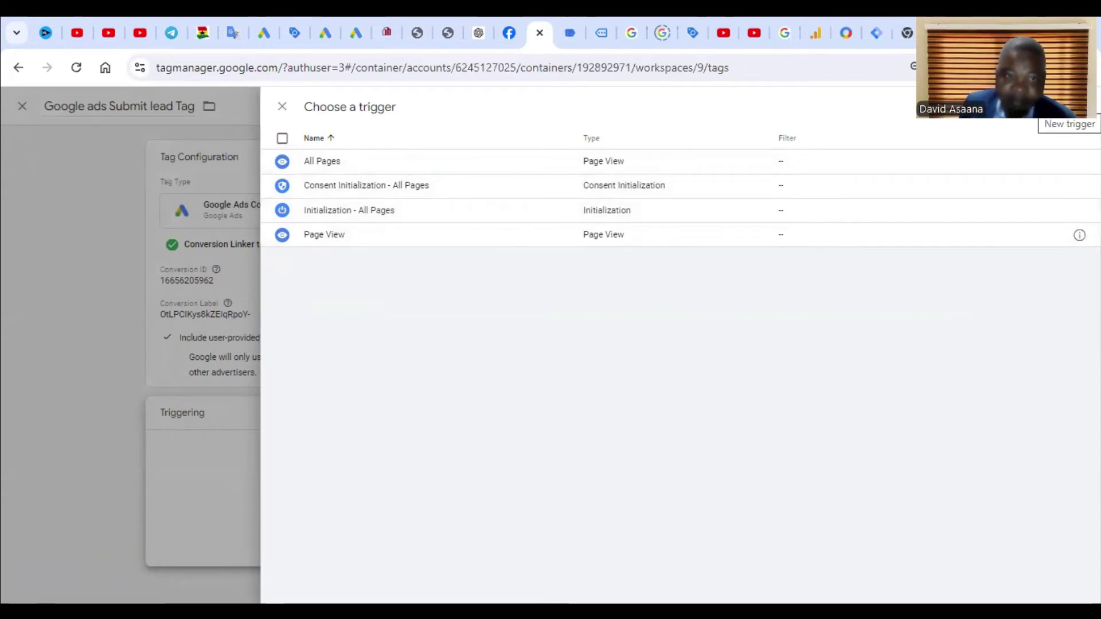
left_click(1077, 106)
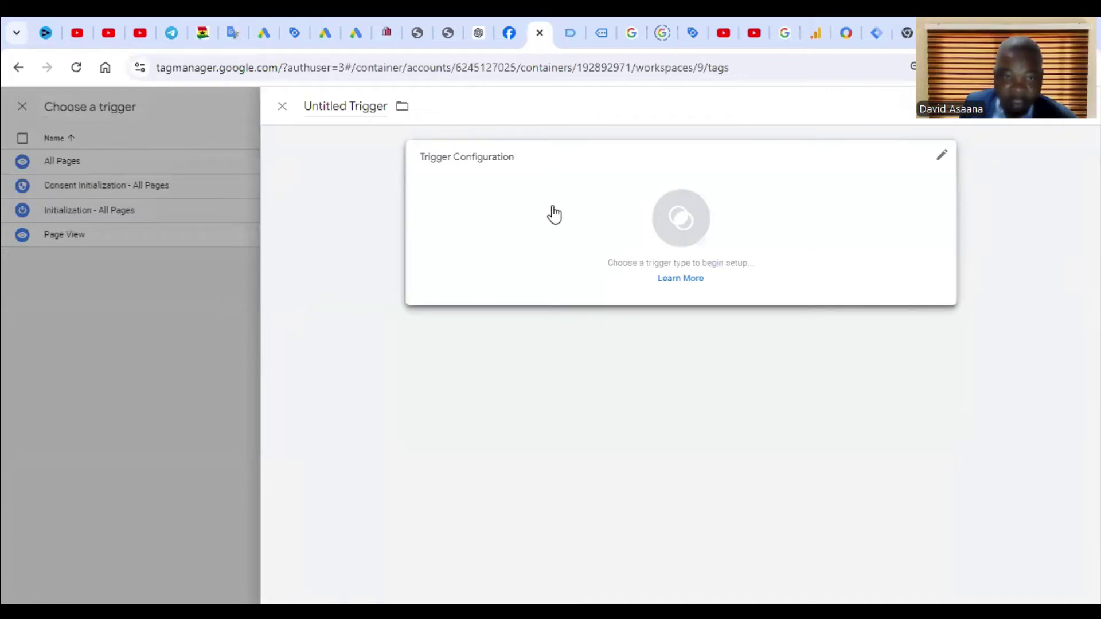
left_click(383, 113)
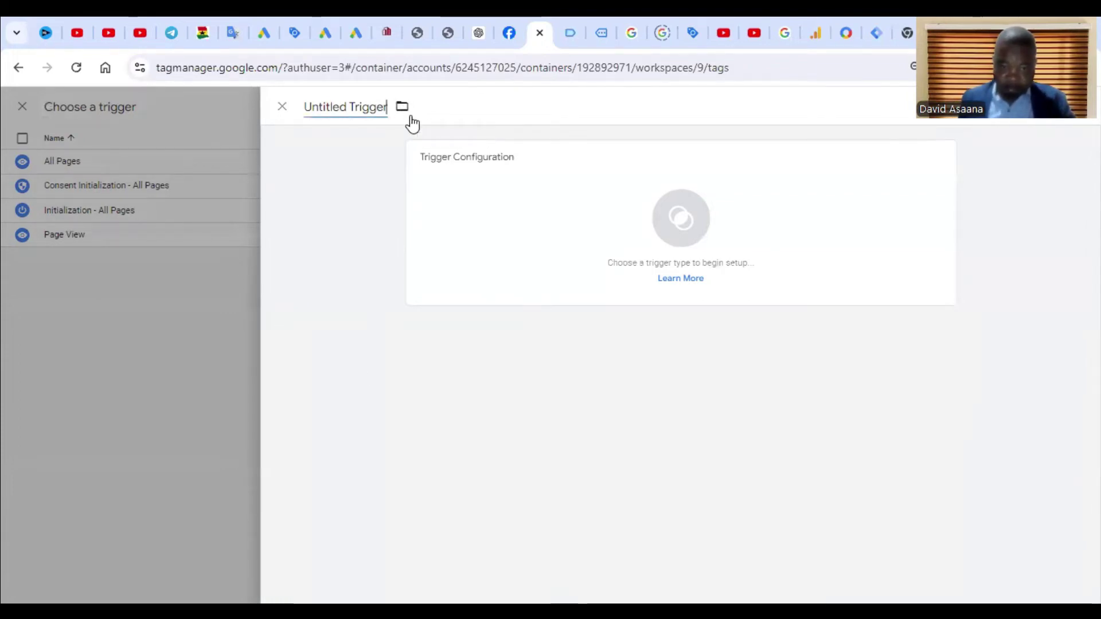
left_click(392, 110)
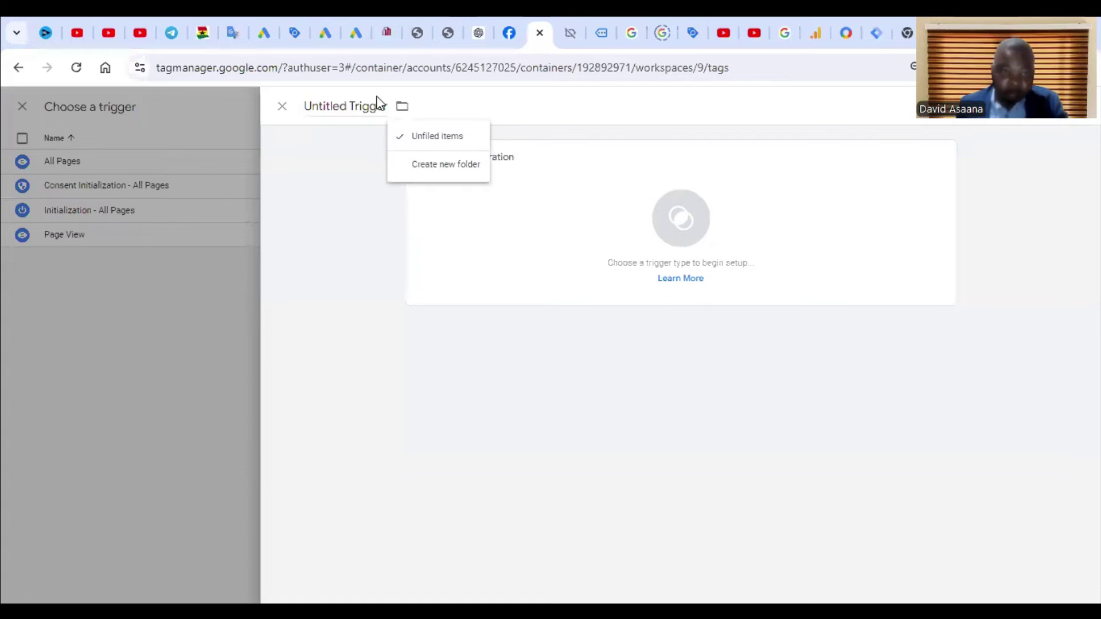
left_click(369, 107)
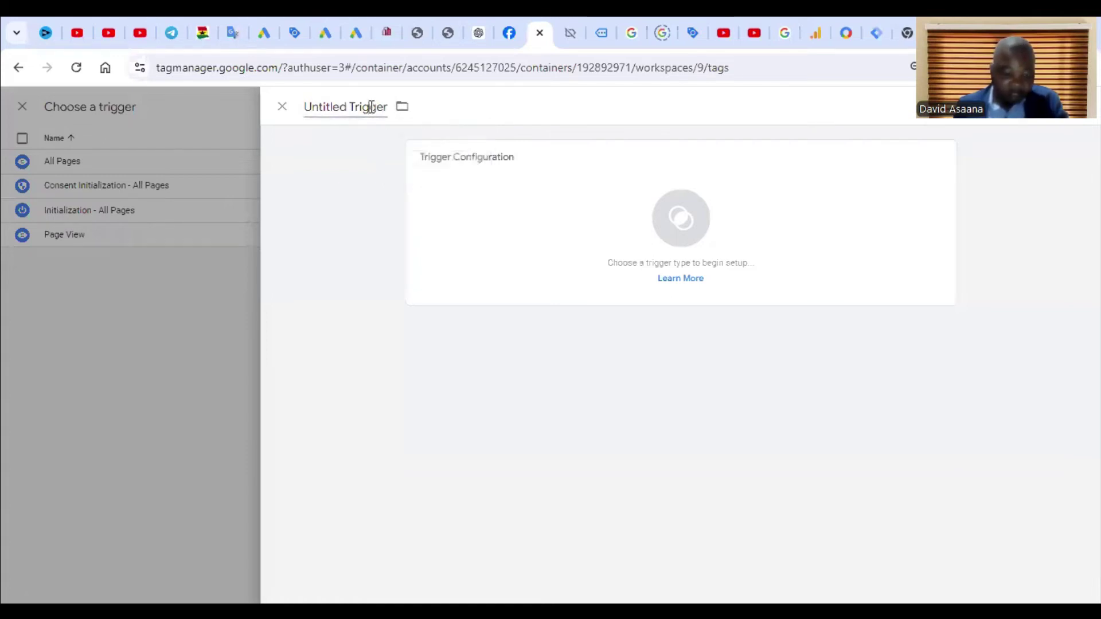
key("ctrl+a")
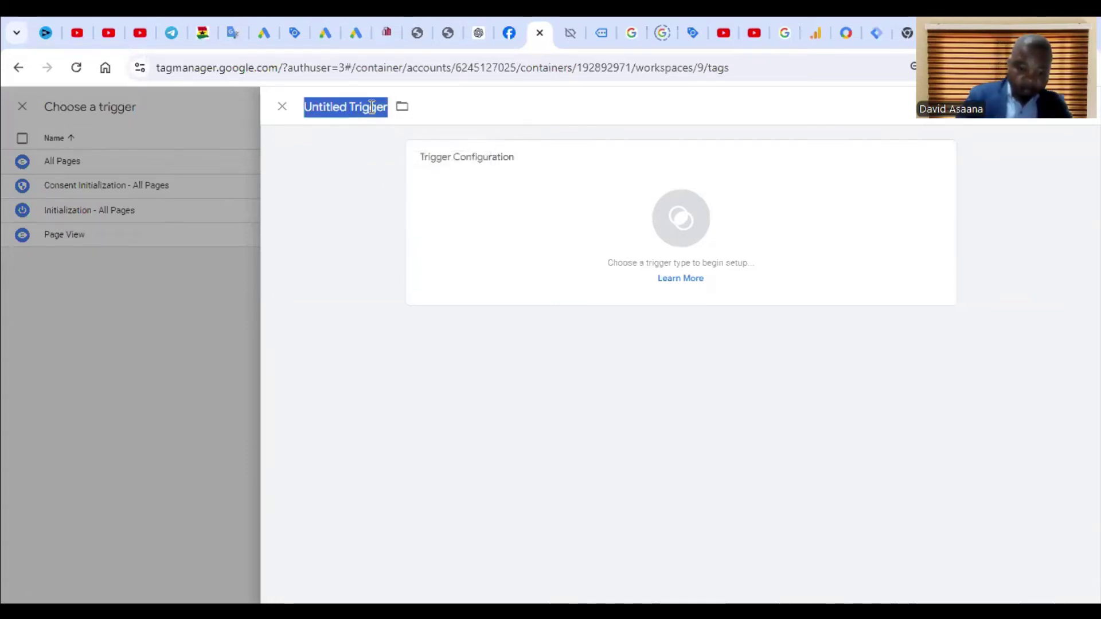
type("Submit lead form")
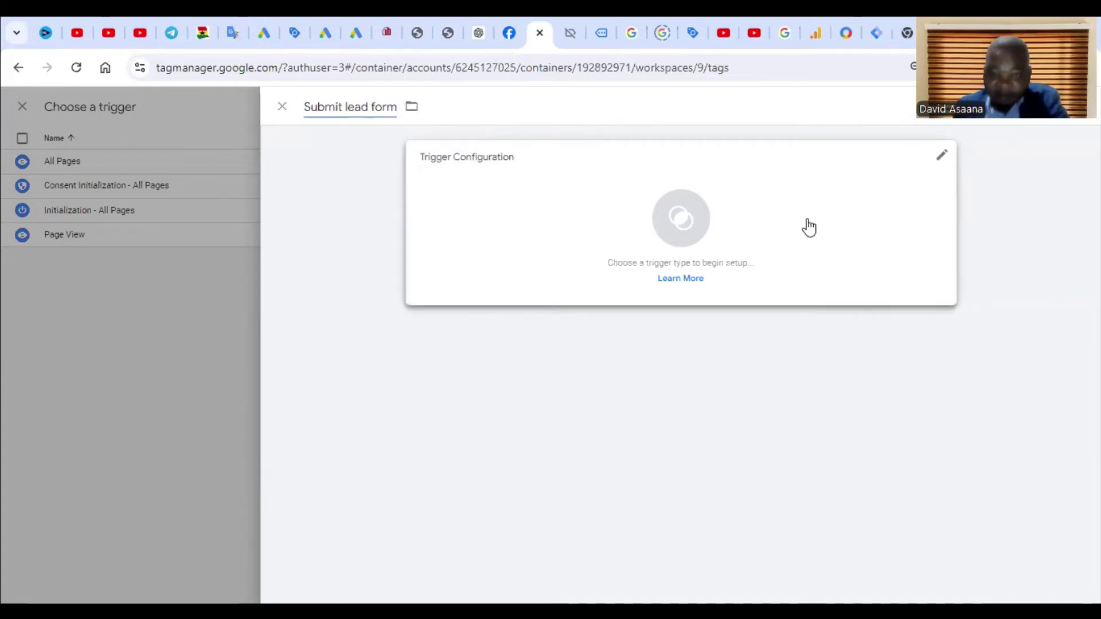
Make the trigger a Form Submission trigger firing on All Forms.
left_click(789, 249)
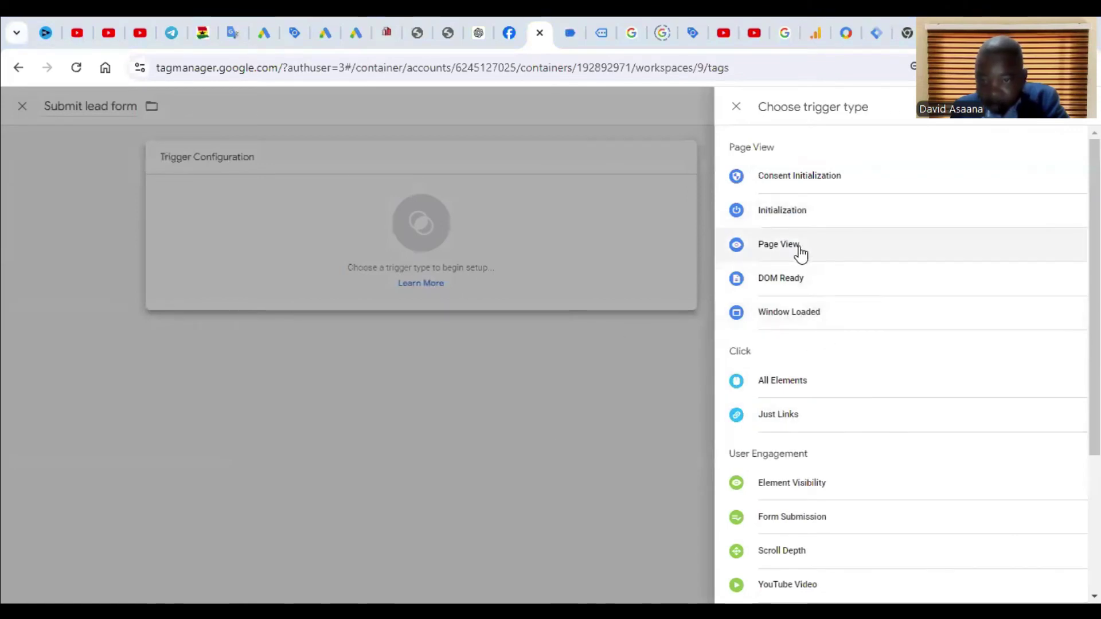
scroll(837, 428, "down", 1)
scroll(838, 401, "down", 2)
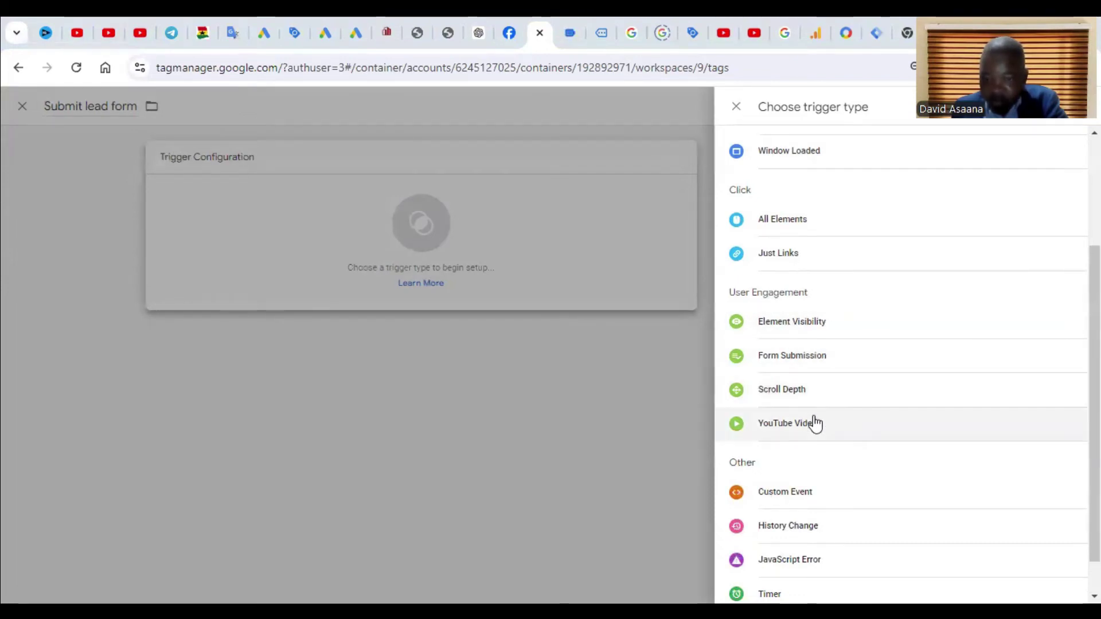
left_click(846, 362)
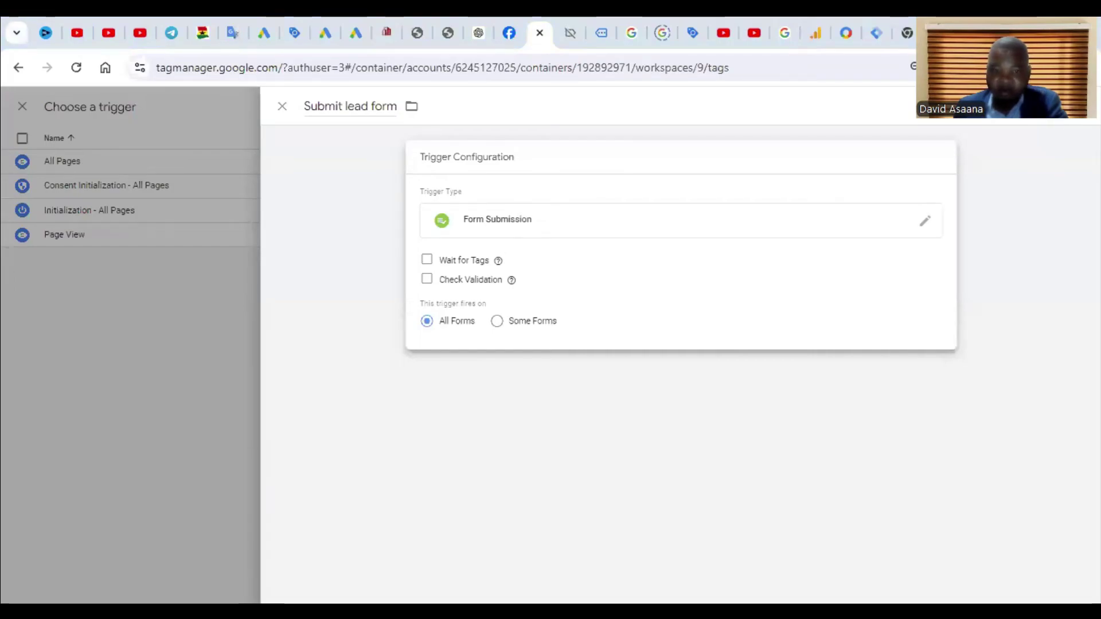
Save the trigger, select {{User-Provided Data}} for user-provided data, and save the tag.
left_click(1043, 117)
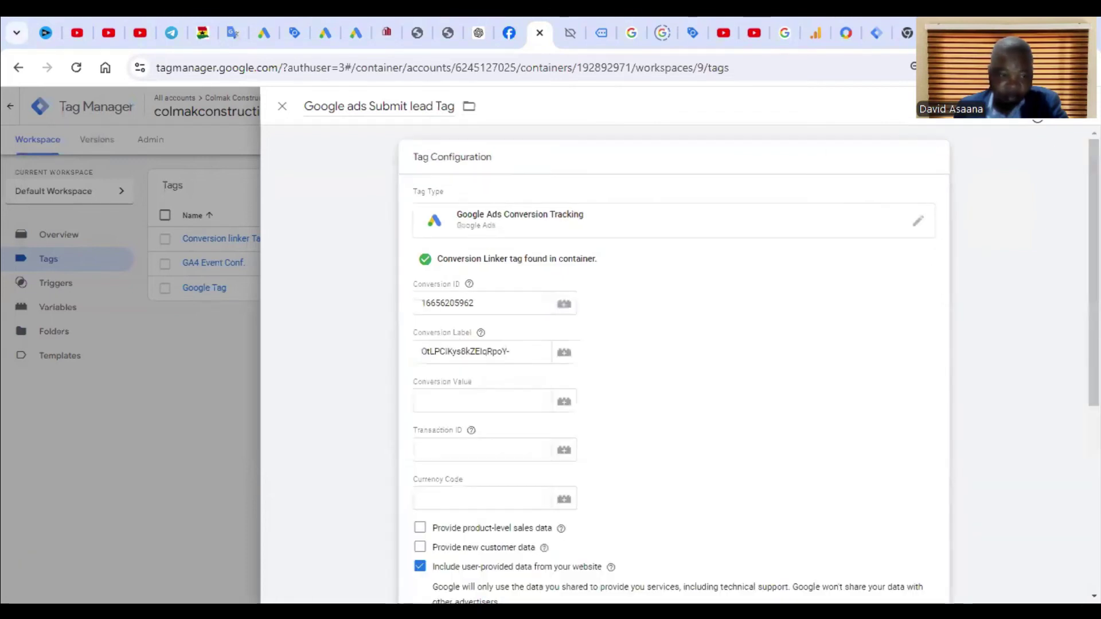
scroll(620, 347, "down", 4)
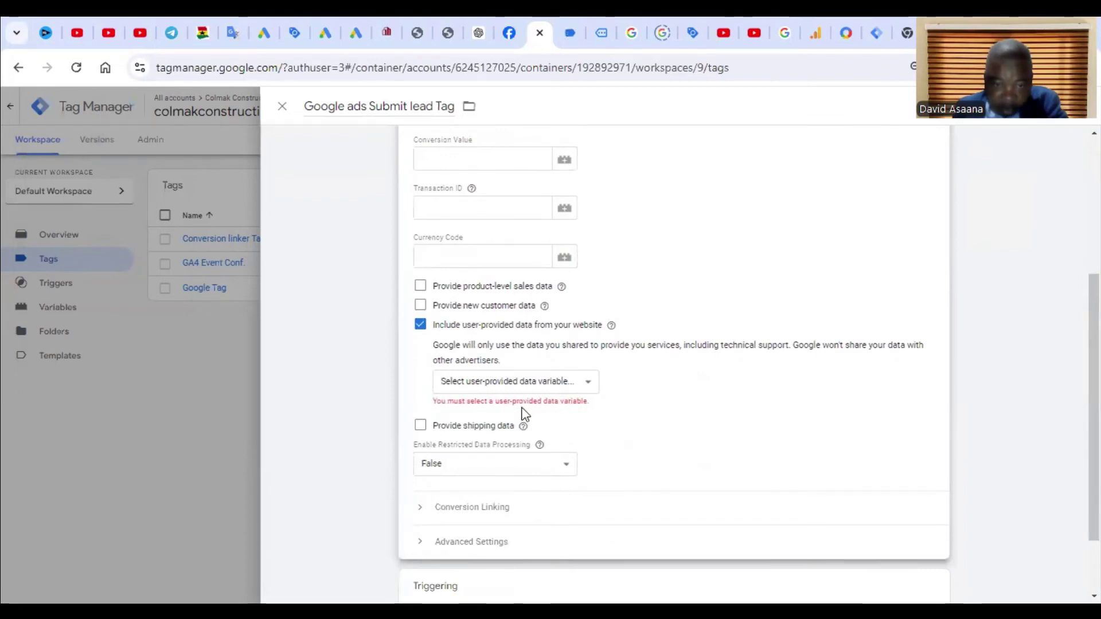
left_click(562, 383)
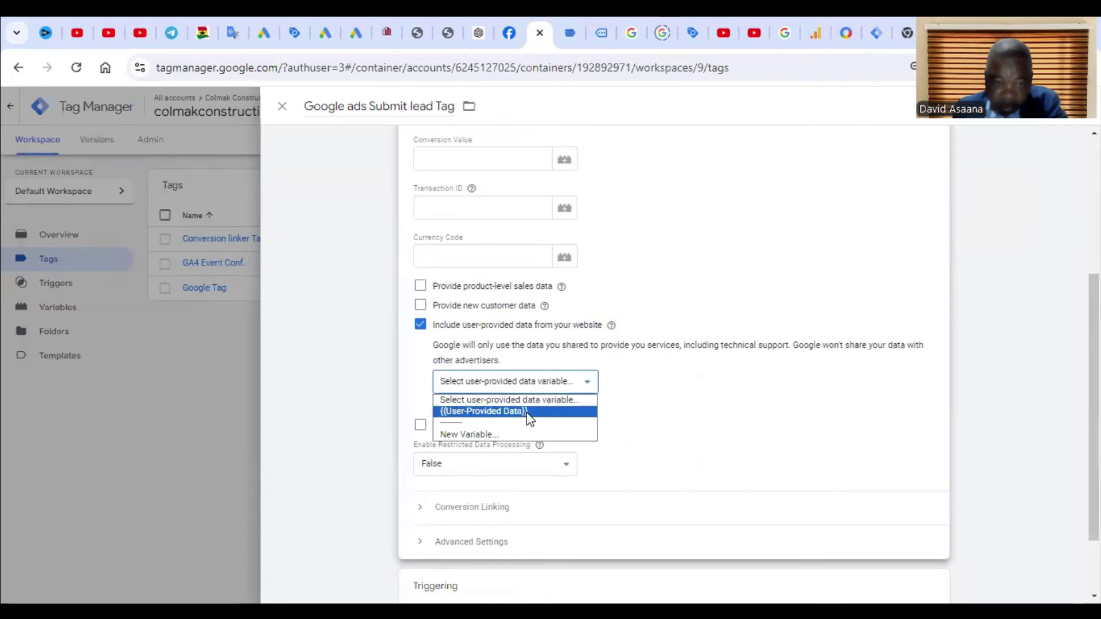
left_click(528, 412)
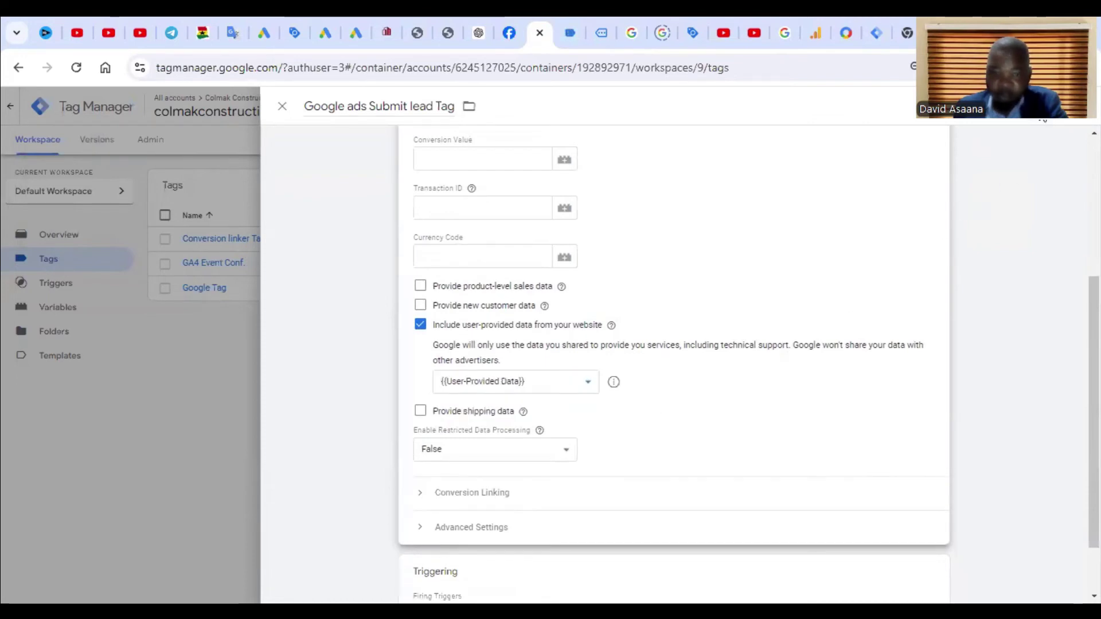
left_click(1067, 106)
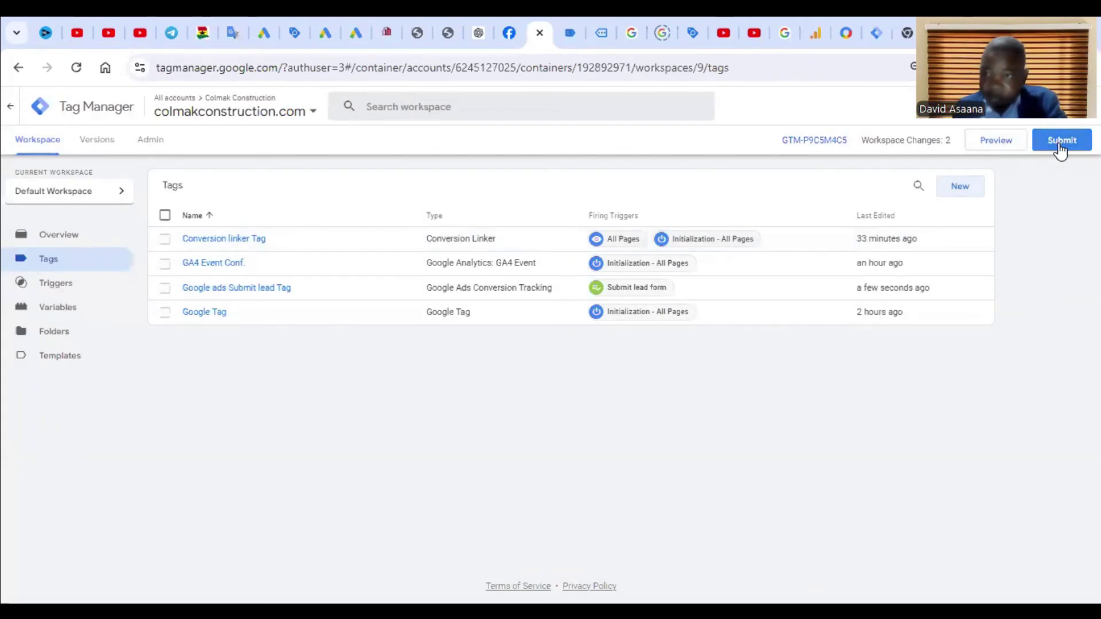
Publish the workspace as Version 9 with no description, then return to the Versions list.
left_click(1060, 148)
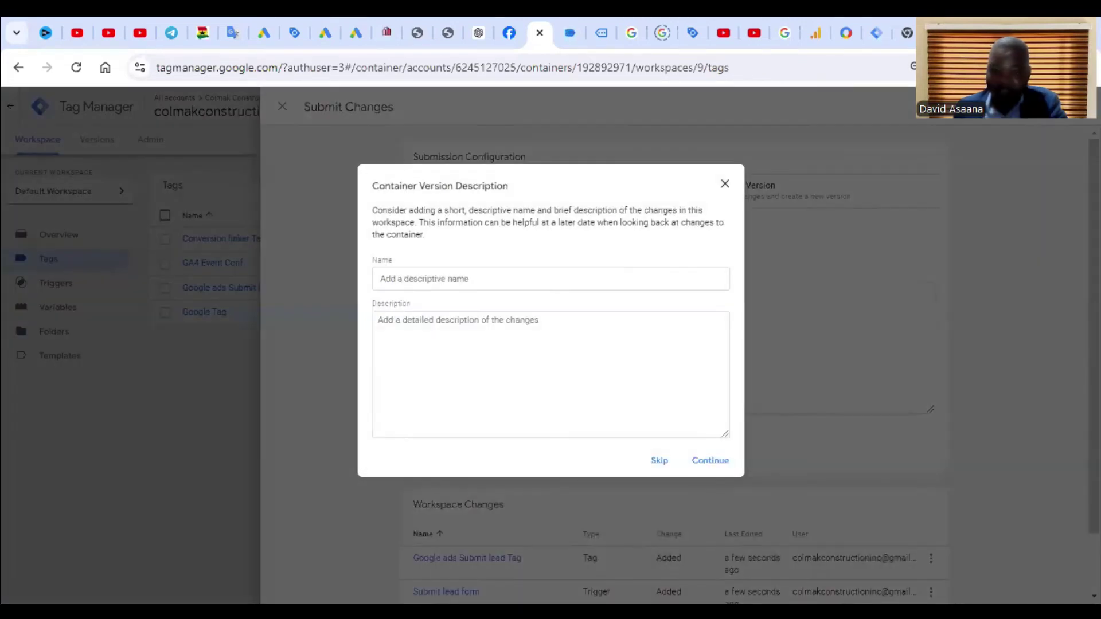
left_click(660, 462)
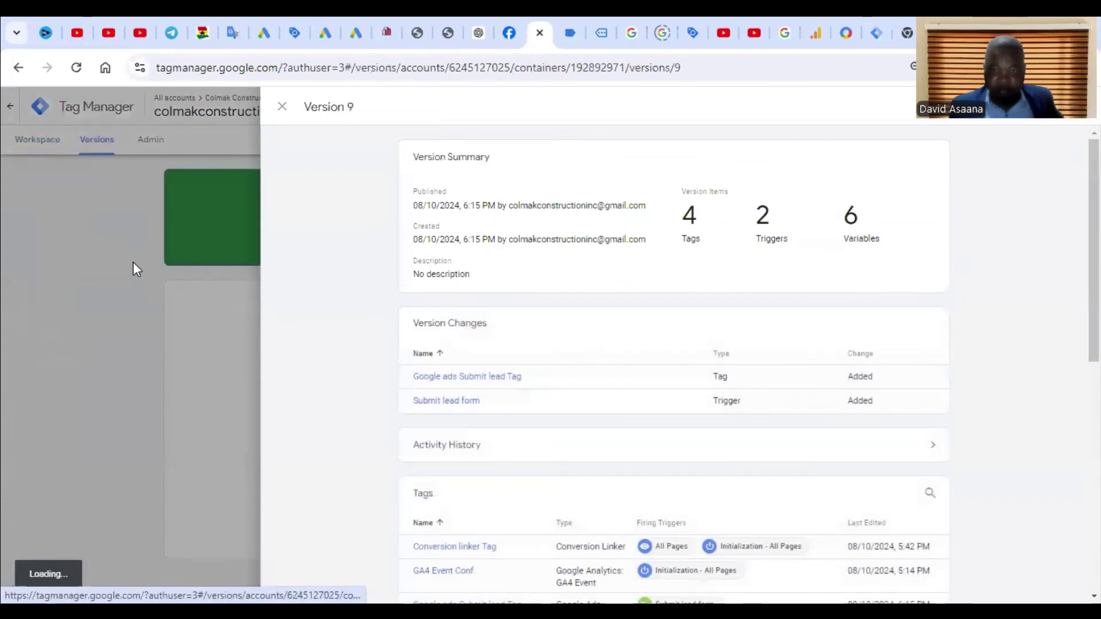
left_click(133, 263)
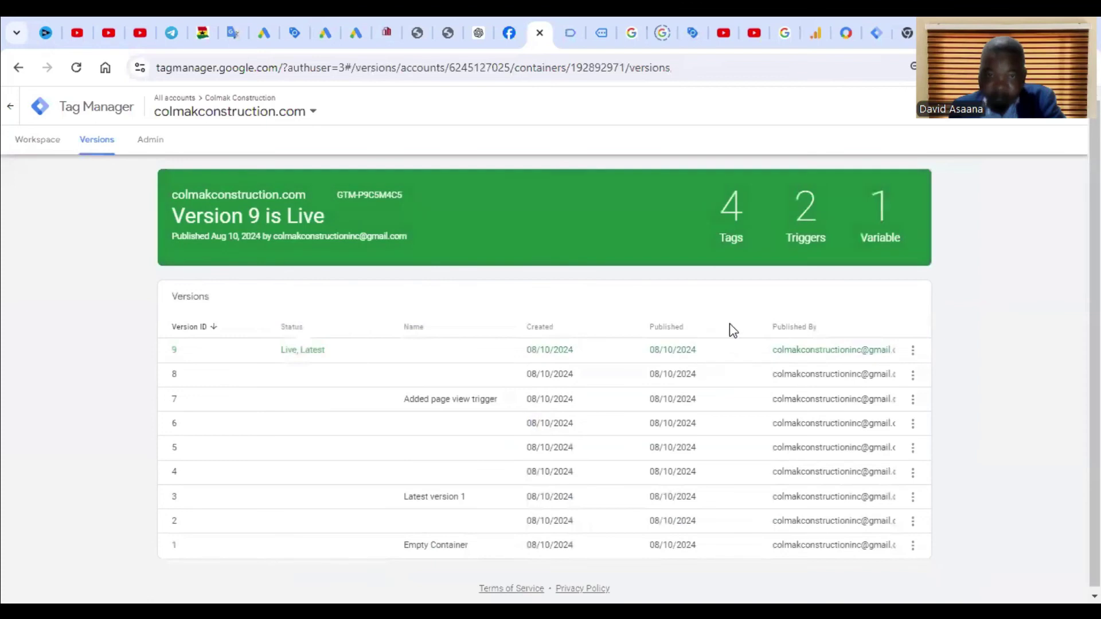
Start a Tag Assistant test of the Submit lead form conversion from the Google Ads summary.
left_click(264, 29)
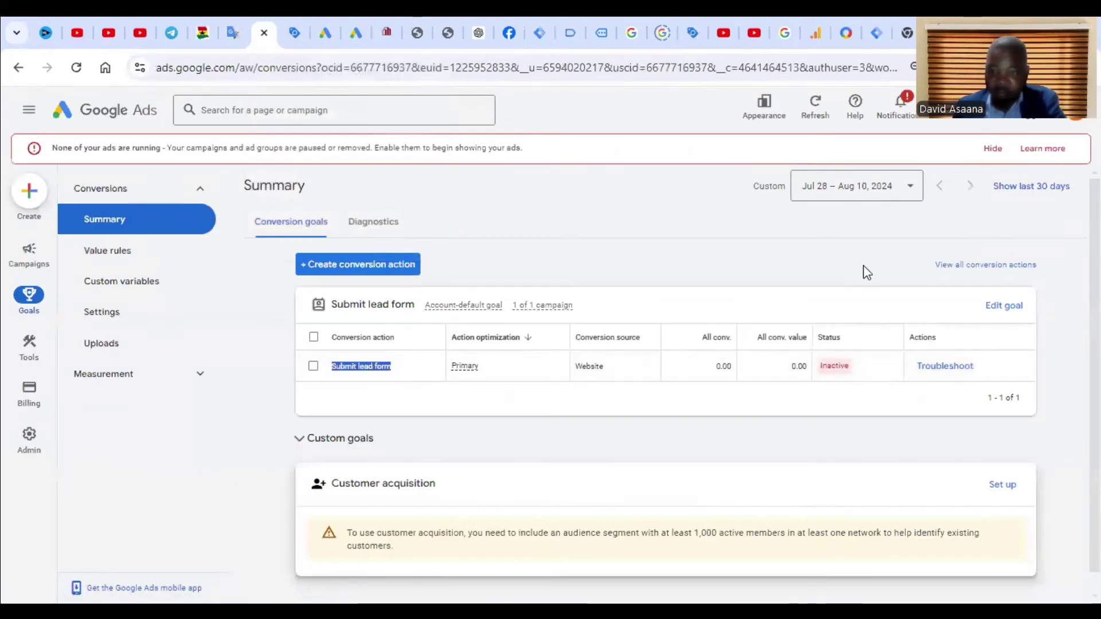
left_click(850, 259)
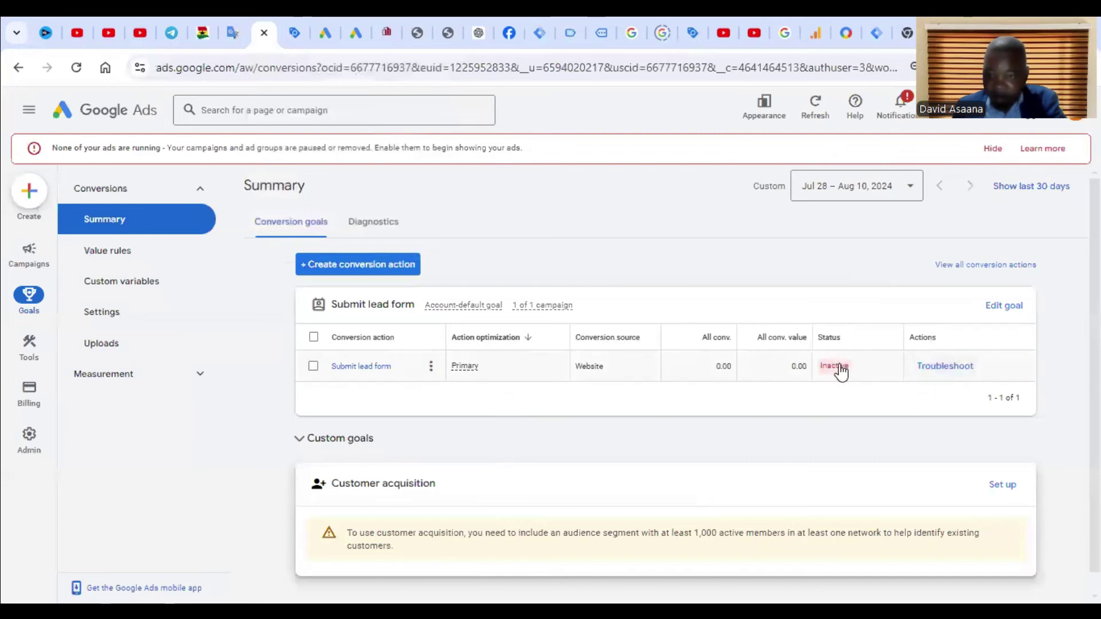
mouse_move(838, 372)
left_click(774, 241)
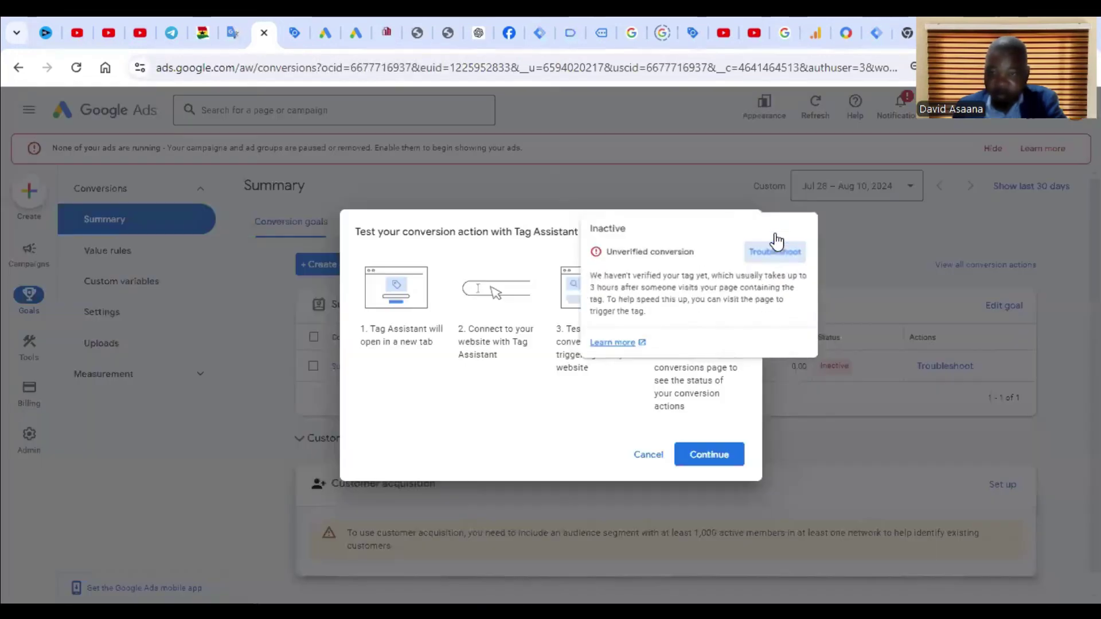
left_click(722, 464)
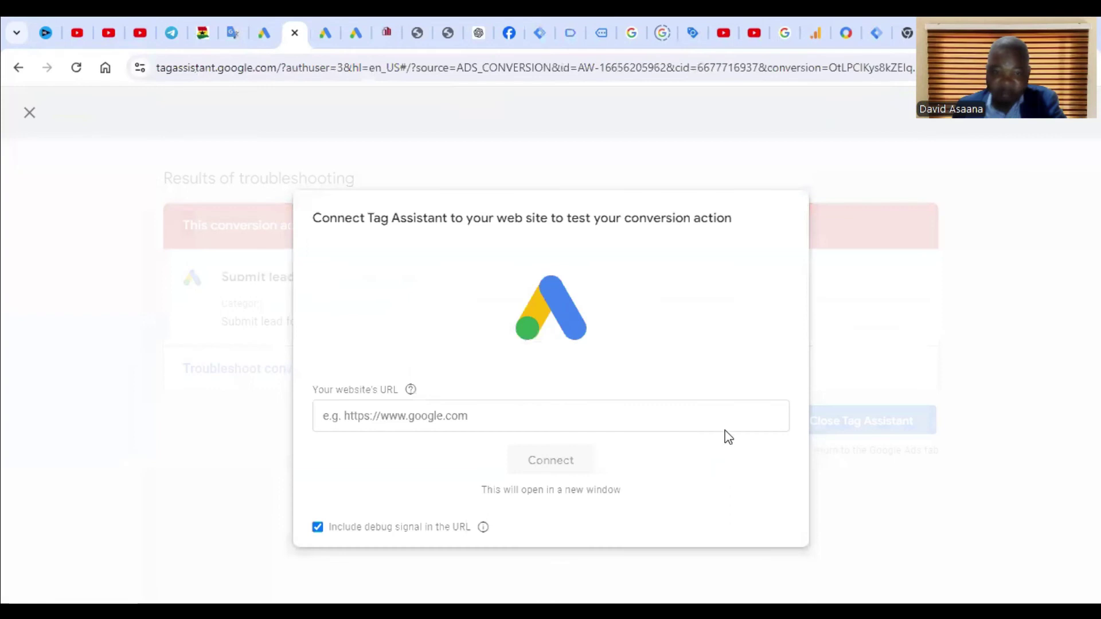
left_click(484, 416)
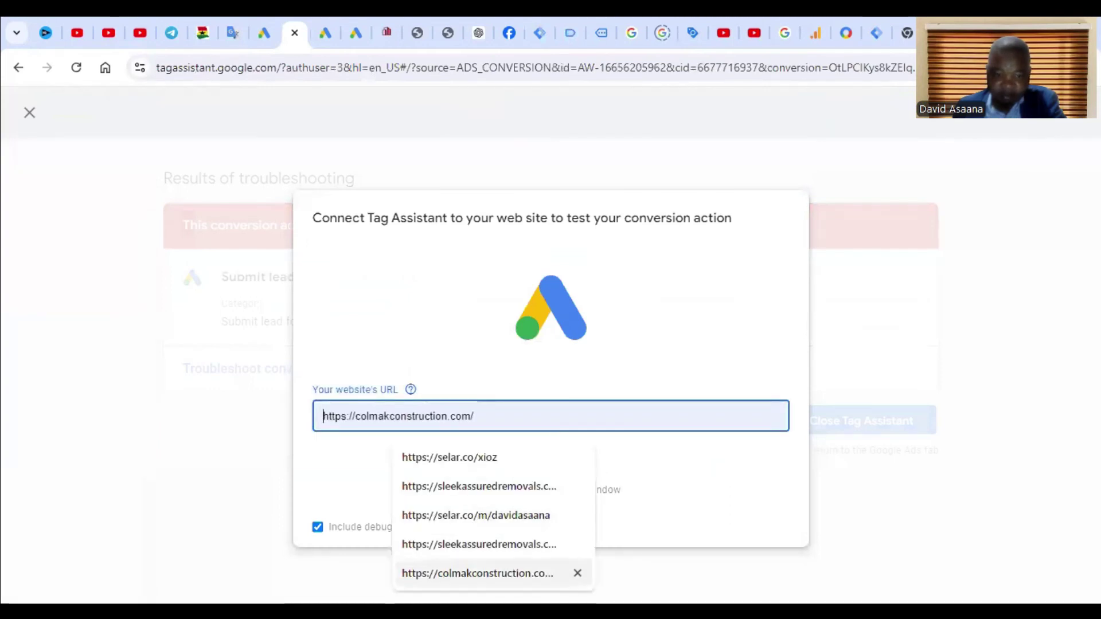
left_click(477, 573)
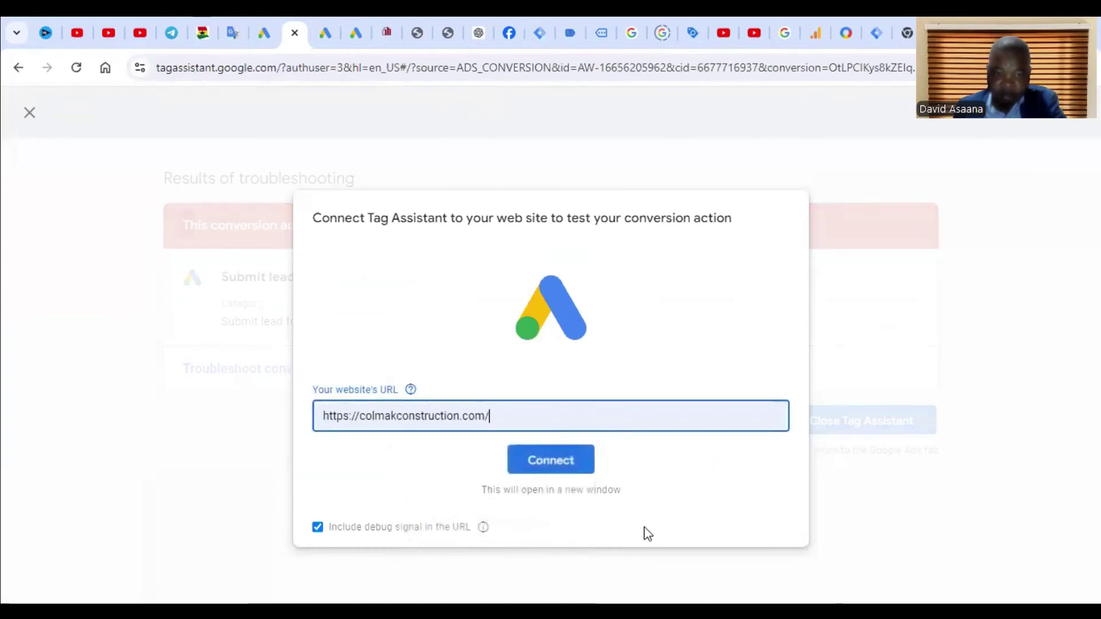
left_click(570, 465)
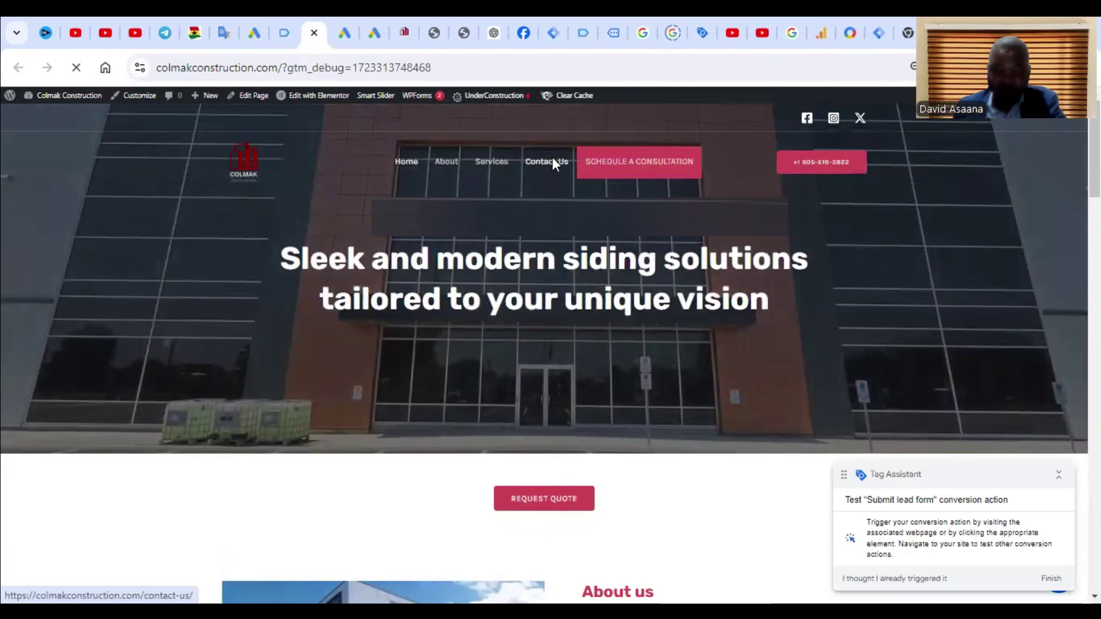
On the Contact Us page, autofill name and email, enter message 'Hi', and submit.
left_click(552, 160)
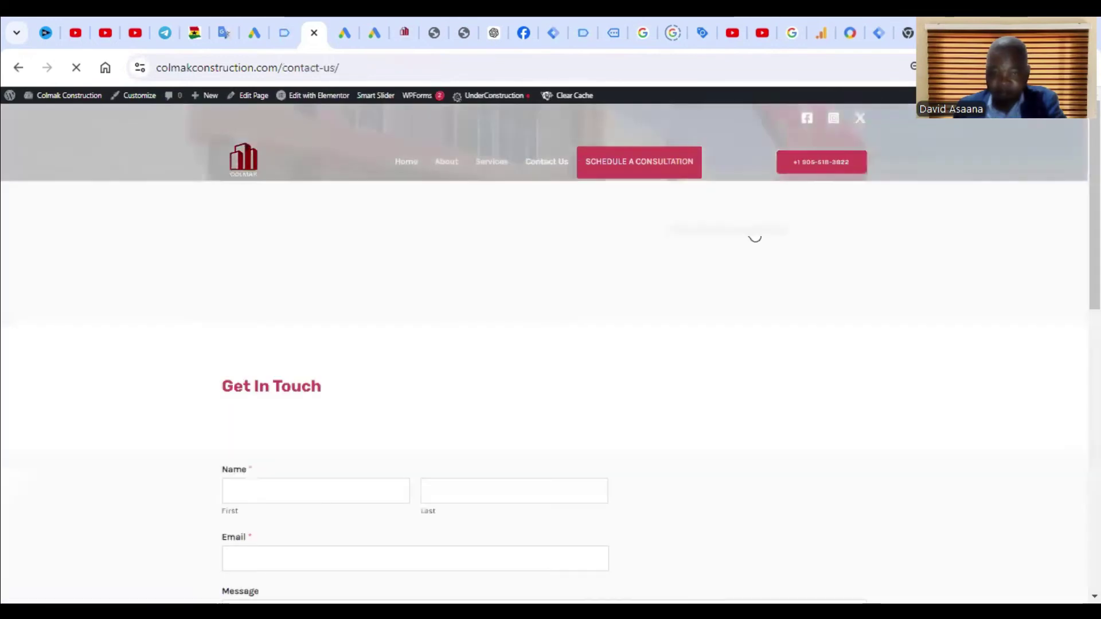
scroll(481, 436, "down", 5)
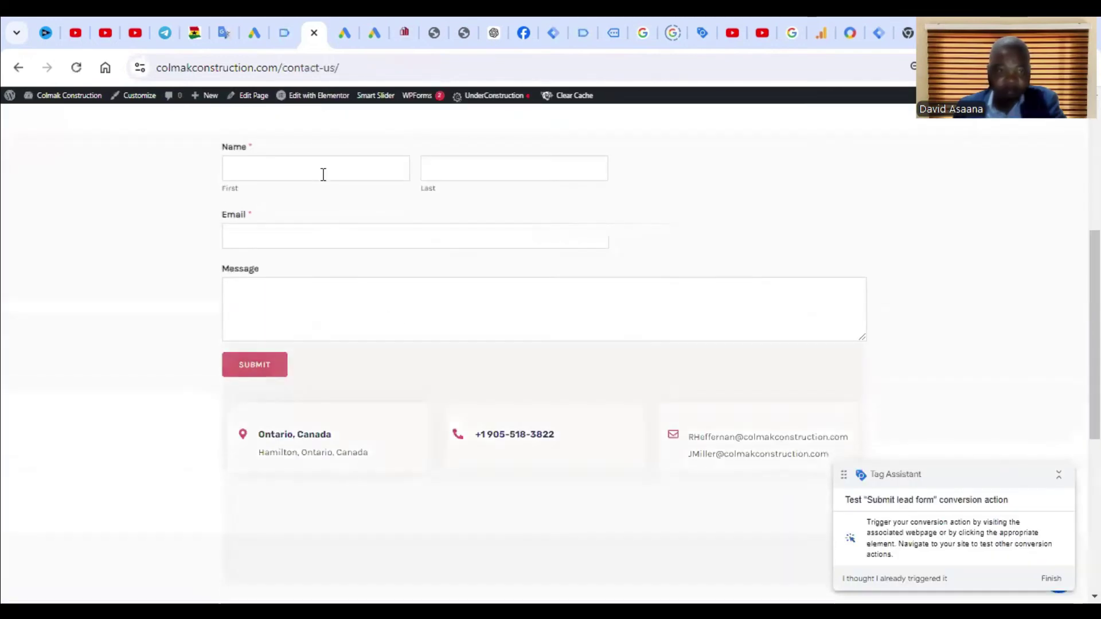
left_click(323, 172)
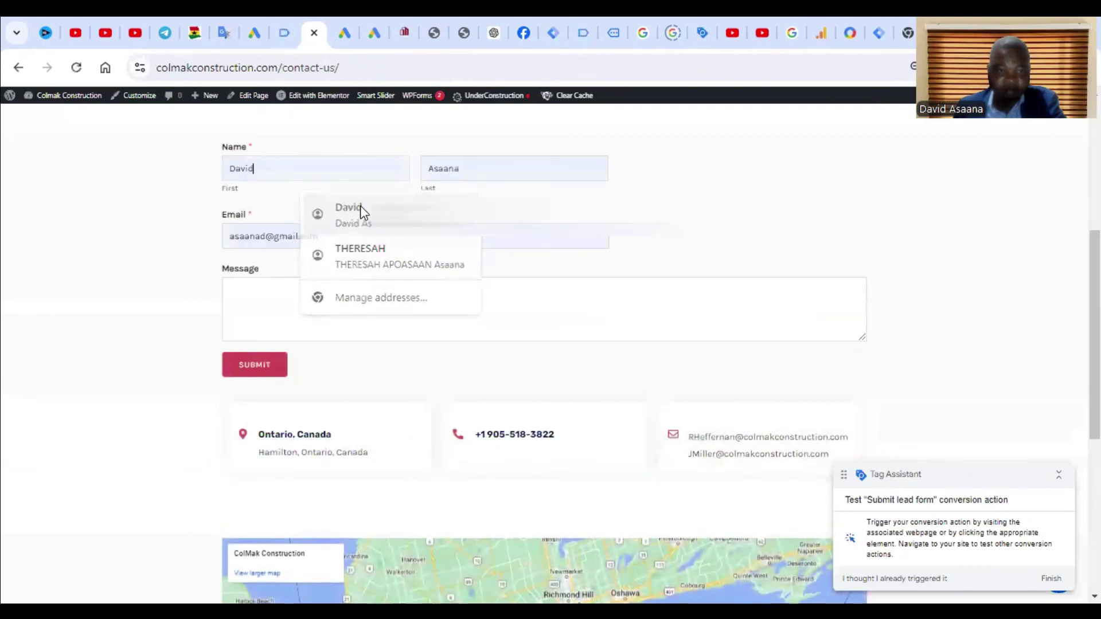
left_click(360, 205)
left_click(336, 308)
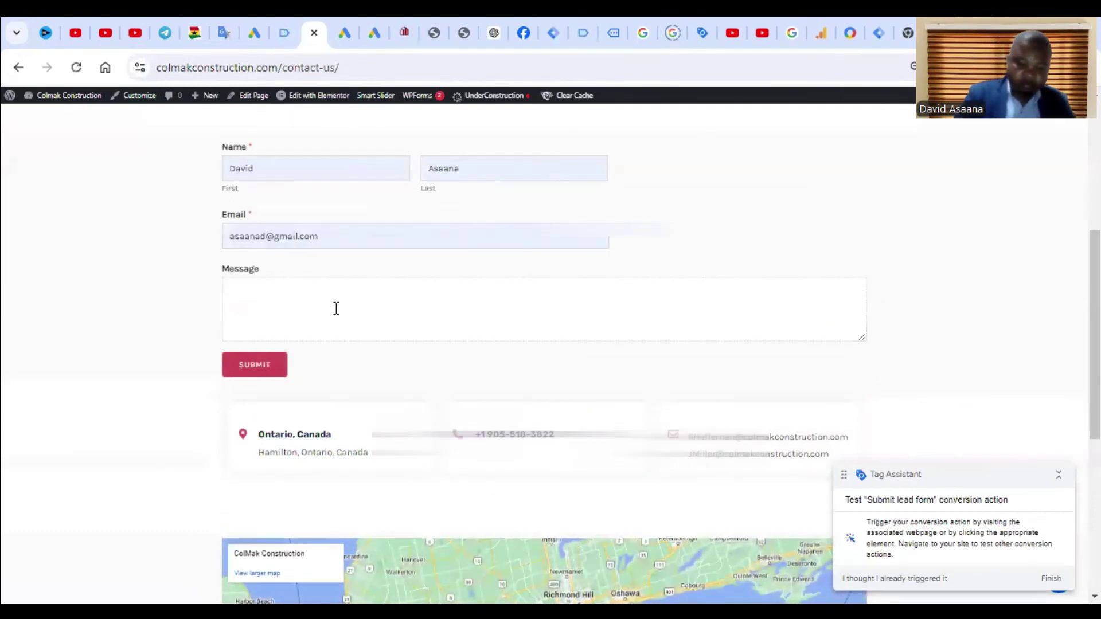
type("Hi")
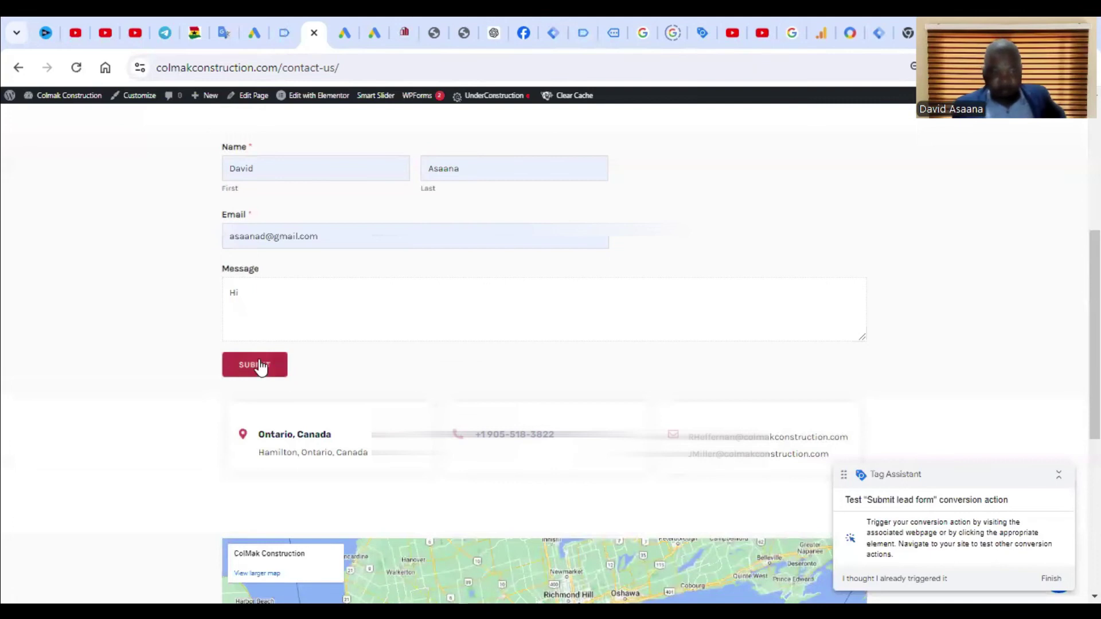
left_click(260, 367)
Finish the Tag Assistant test to see the conversion results.
scroll(299, 365, "down", 7)
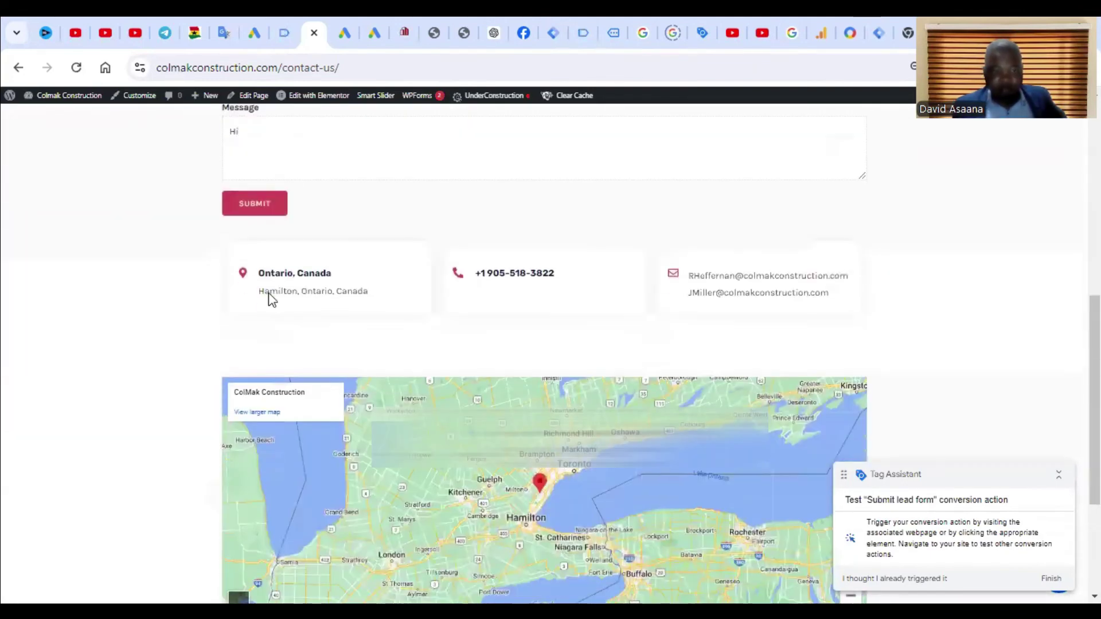
left_click(261, 204)
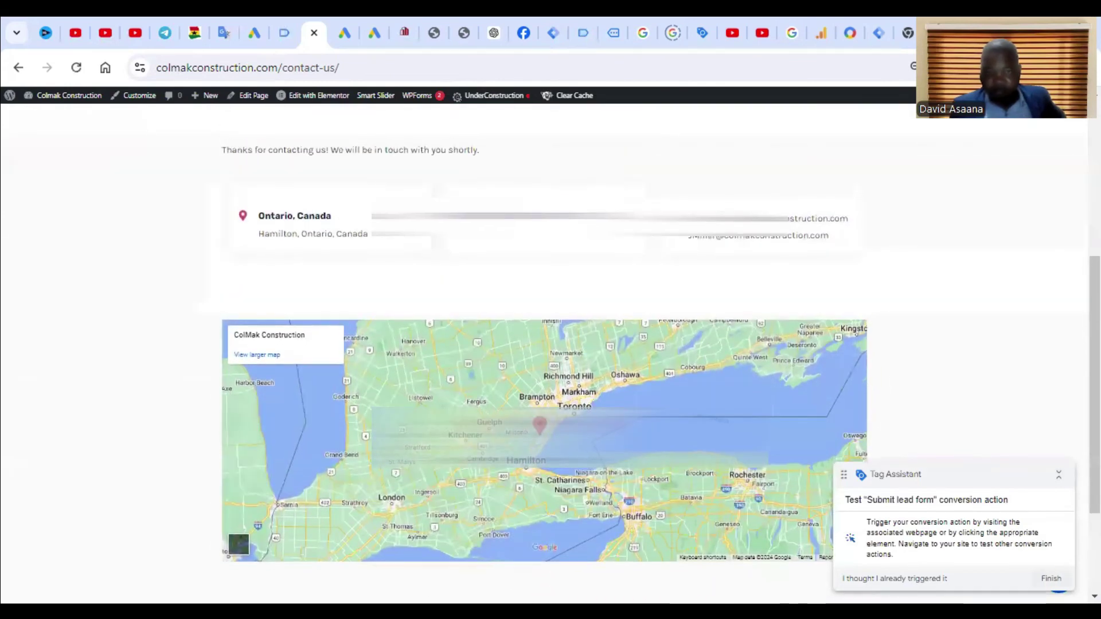
left_click(1051, 579)
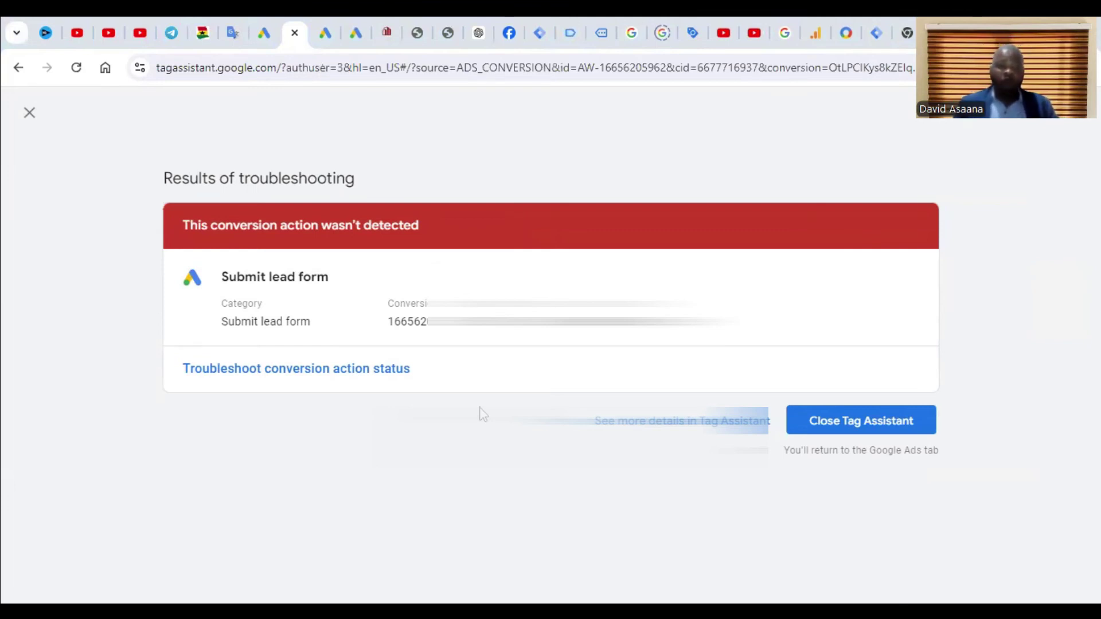
Leave the Tag Assistant results for the Google Ads Conversions Summary tab.
left_click(816, 26)
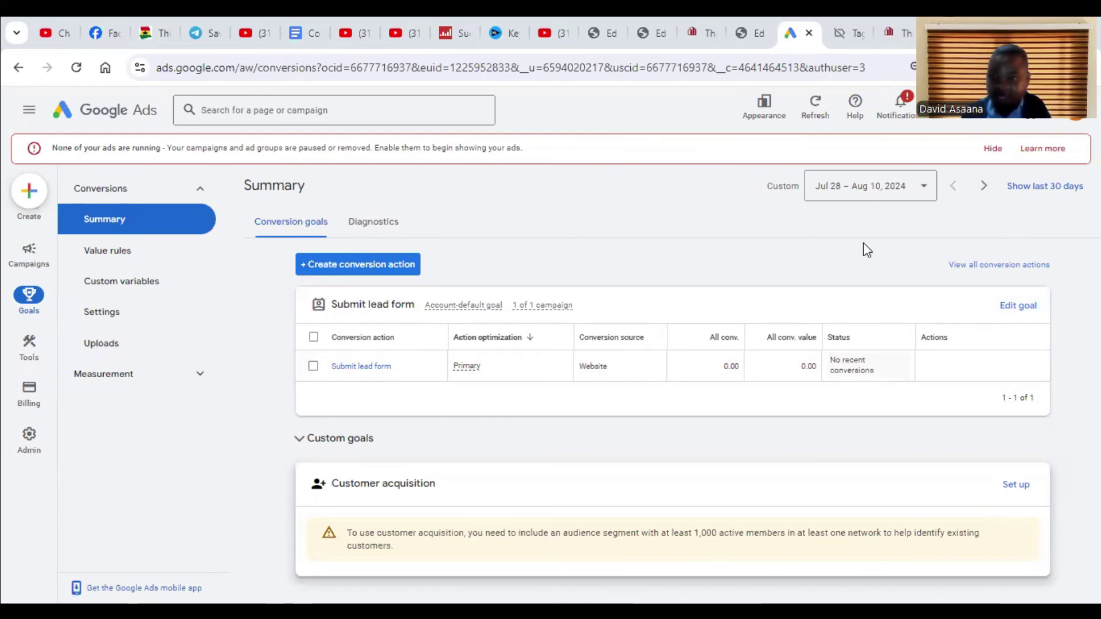
Look over the Colmak thank-you tab, preview tab and contact form in the page editor.
left_click(886, 33)
left_click(699, 23)
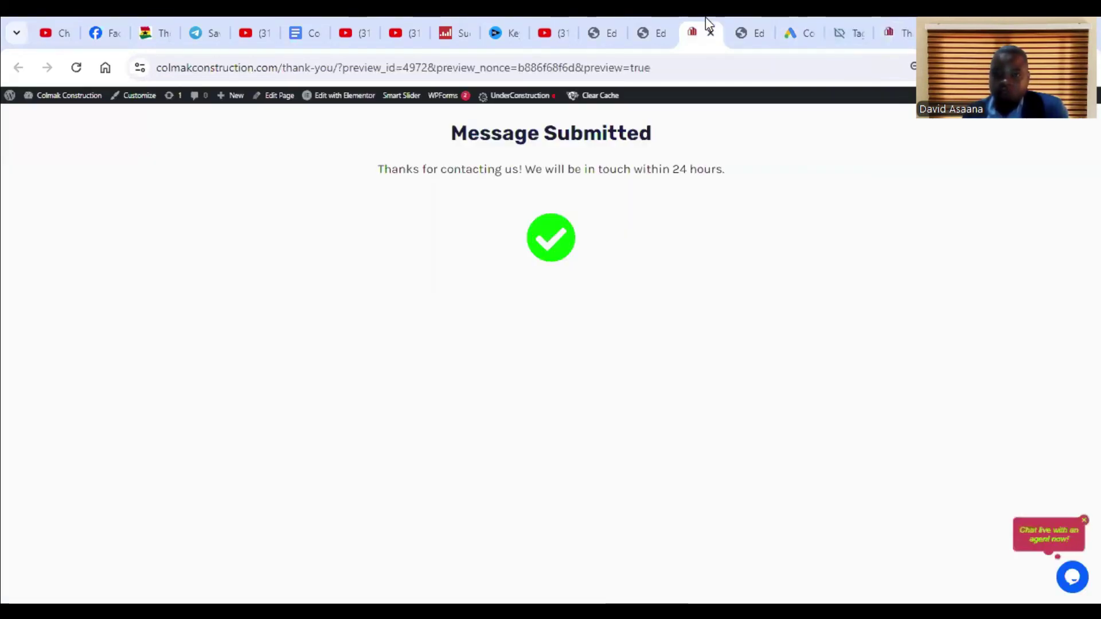
left_click(596, 29)
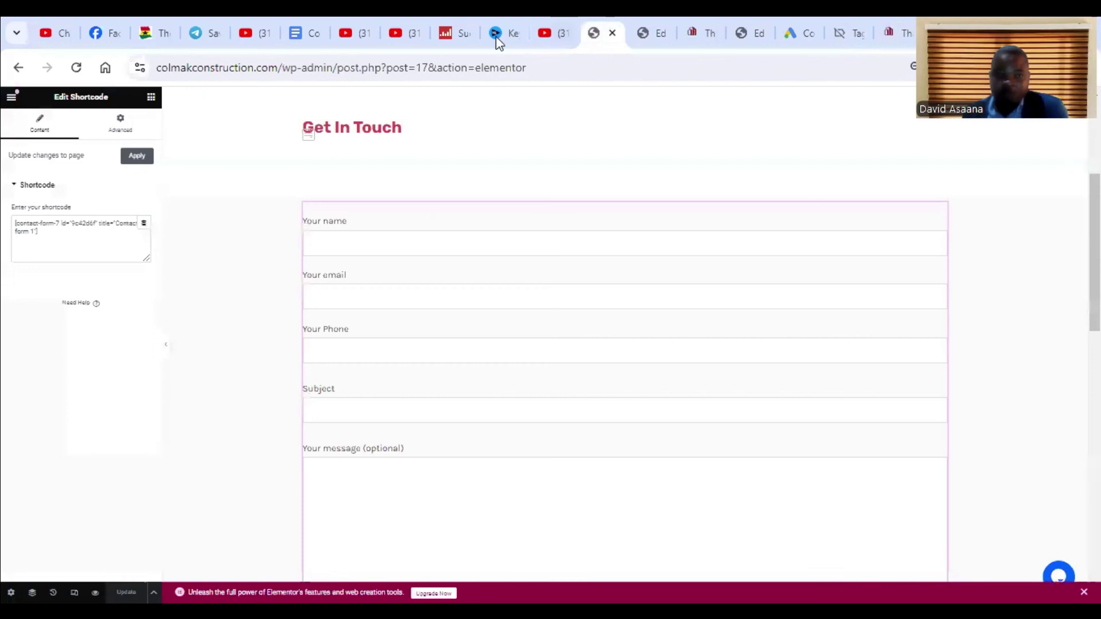
Load colmakconstruction.com in a new tab by autocompleting 'col', and scroll the home page.
key("ctrl+t")
left_click(773, 61)
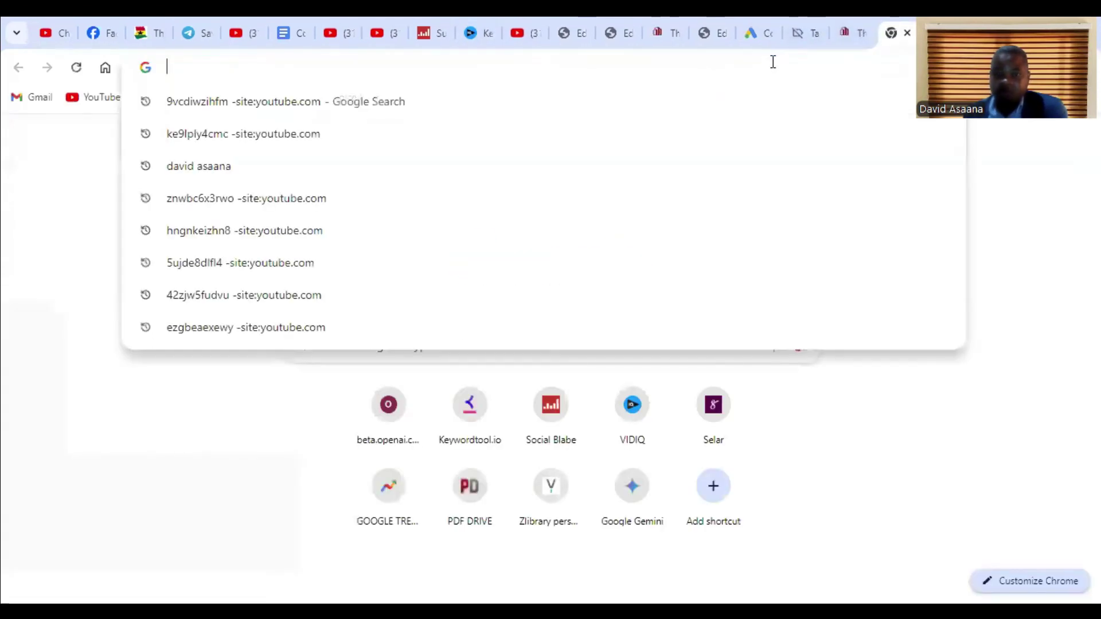
type("col")
key("Return")
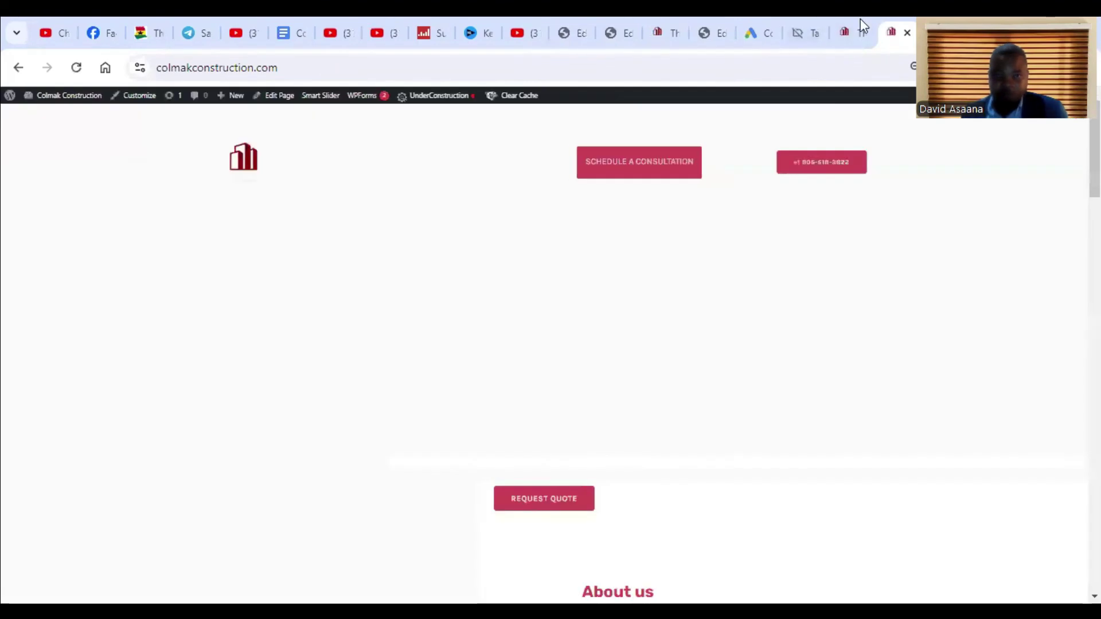
scroll(624, 413, "down", 12)
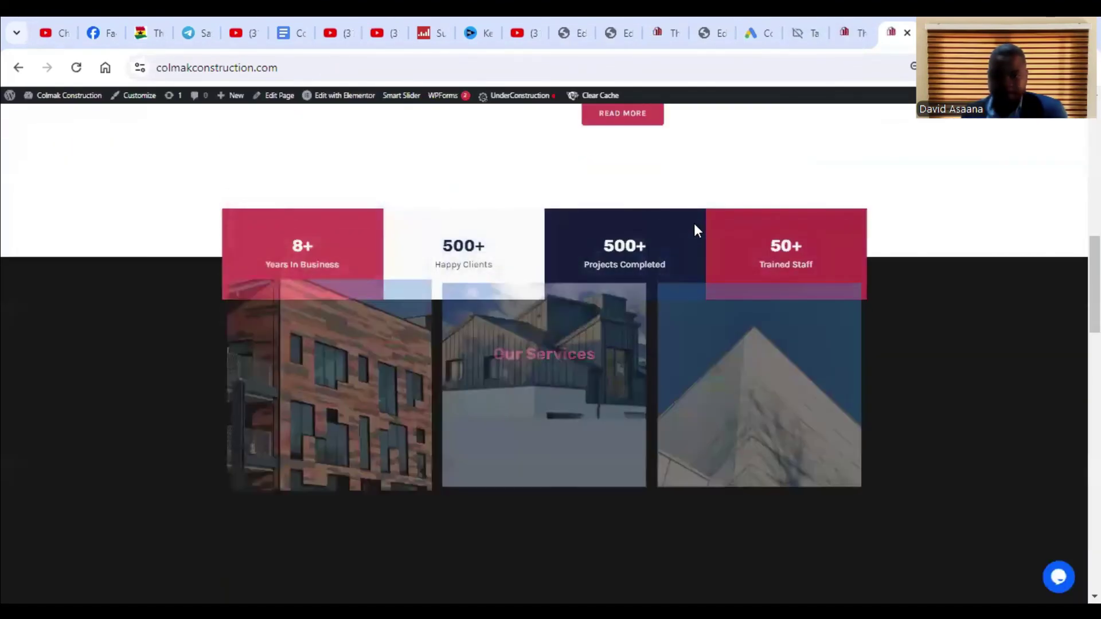
scroll(696, 229, "up", 10)
scroll(698, 222, "down", 4)
scroll(850, 313, "up", 6)
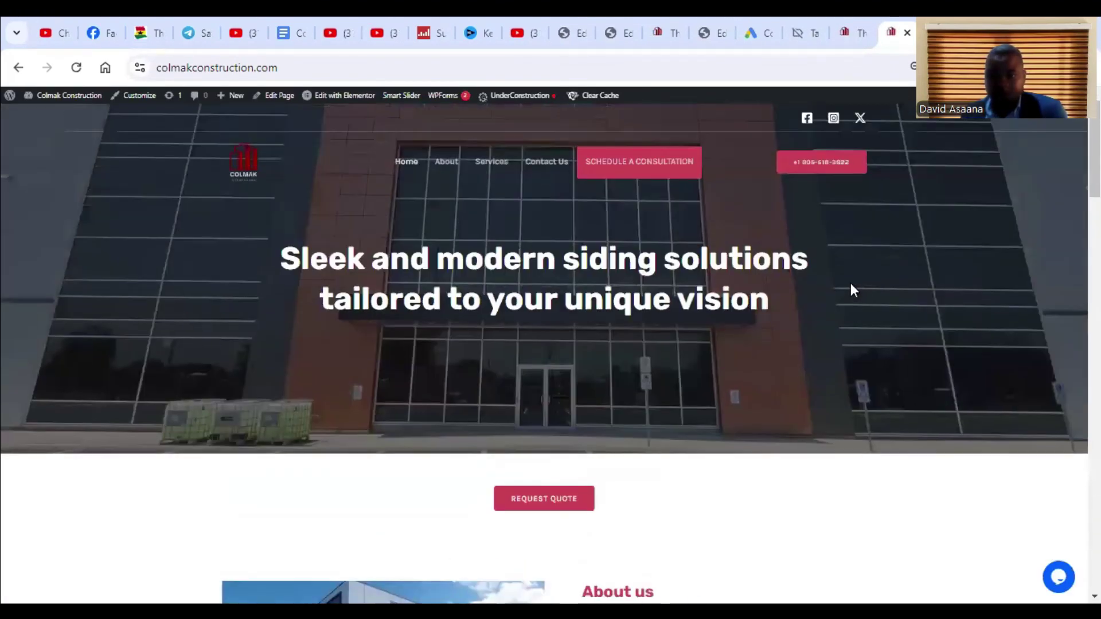
Open the consultation contact page and autofill your name, email and phone.
left_click(642, 162)
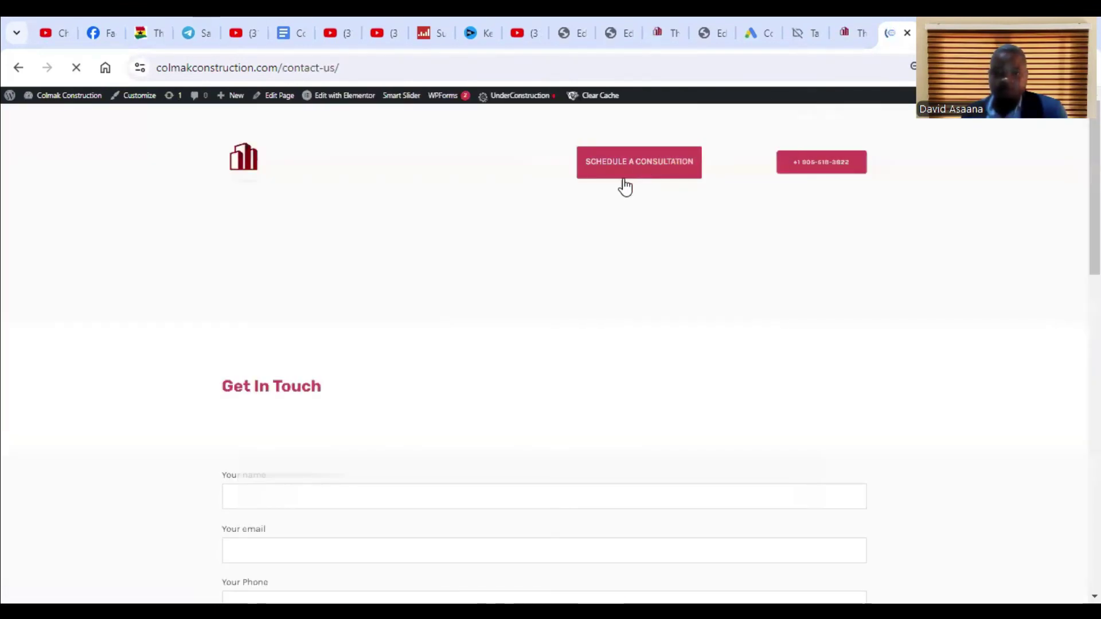
scroll(309, 441, "down", 3)
left_click(275, 343)
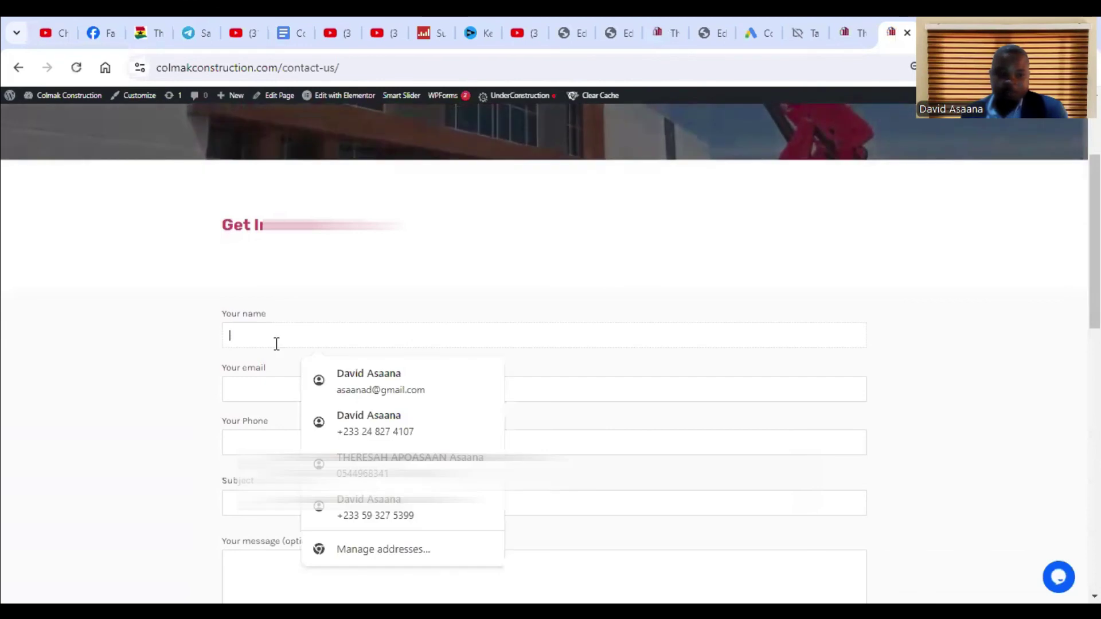
left_click(344, 388)
scroll(310, 473, "down", 2)
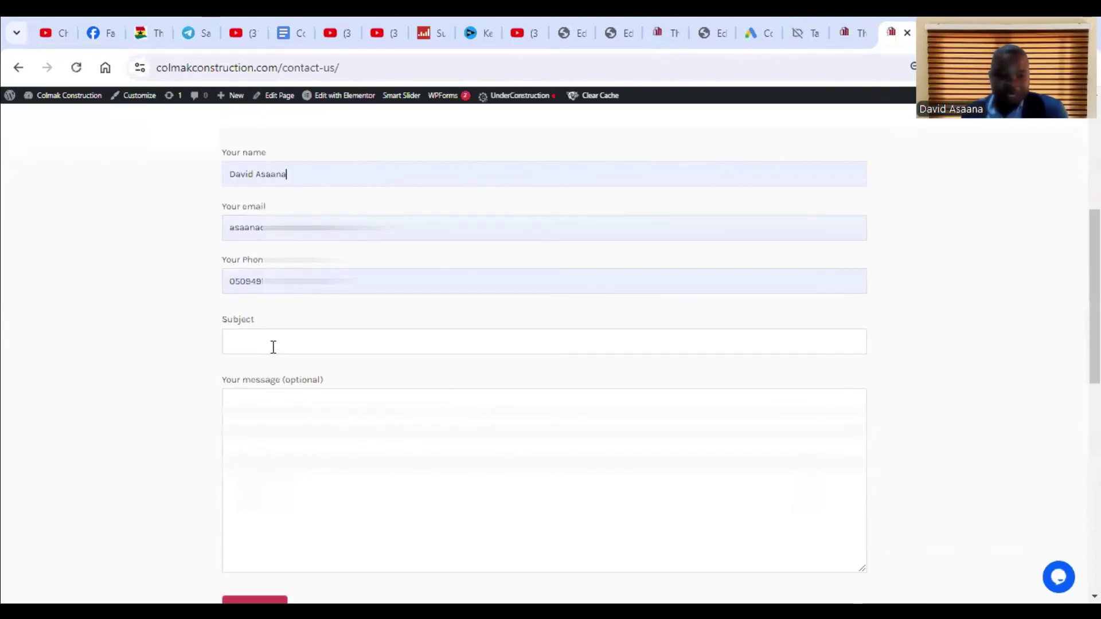
Enter 'hi' as both Subject and message, then submit the Get In Touch form.
left_click(273, 347)
type("hi")
left_click(264, 439)
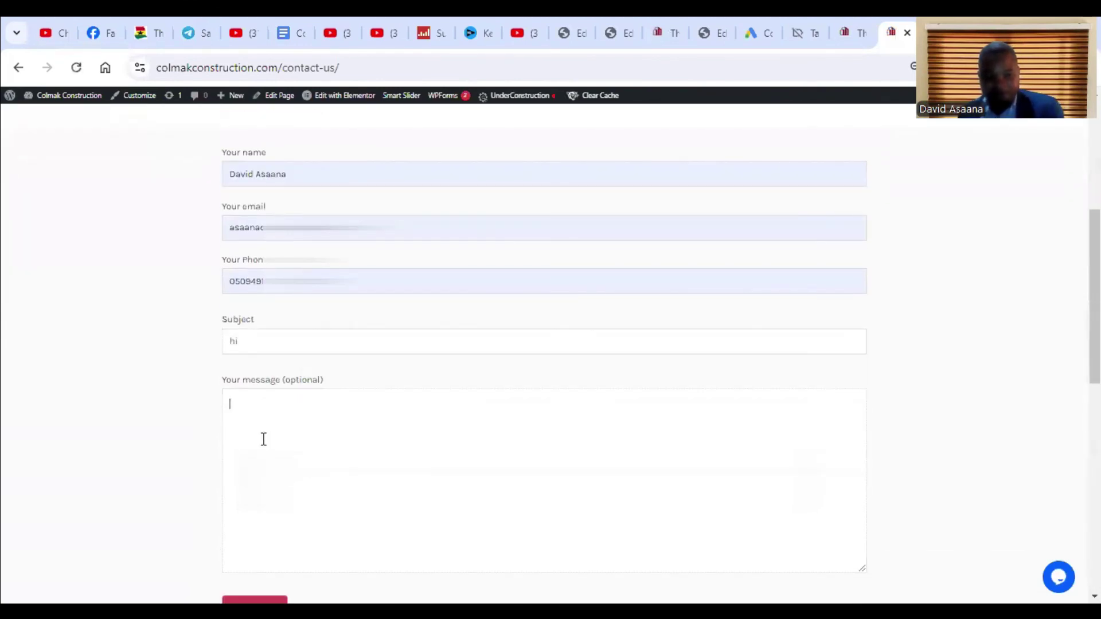
type("hi")
scroll(474, 393, "down", 3)
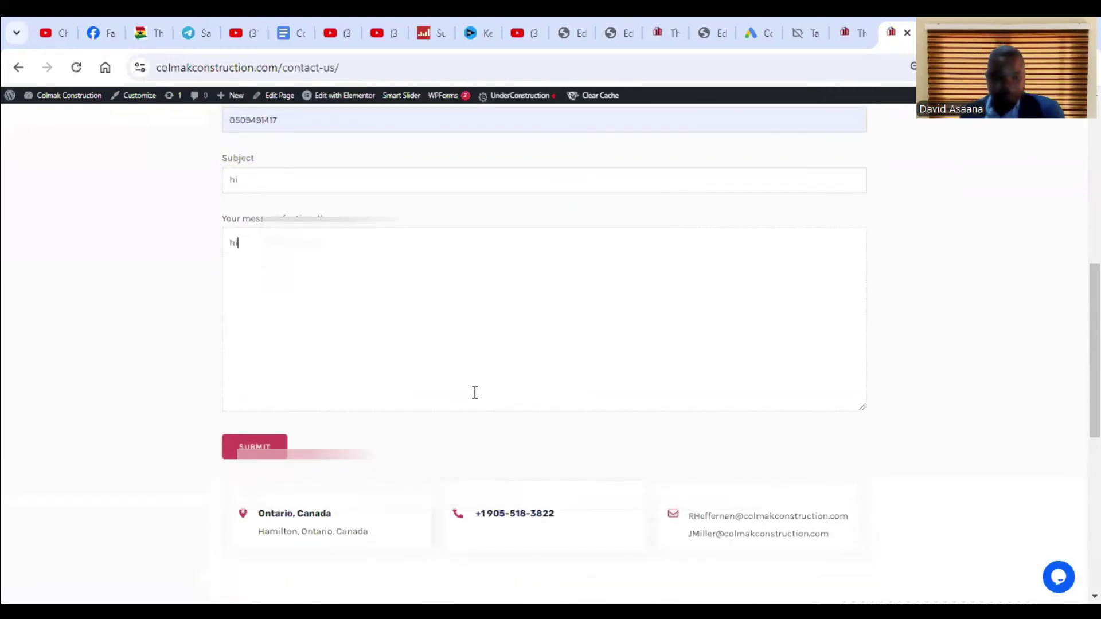
scroll(482, 384, "up", 8)
scroll(393, 383, "down", 7)
scroll(403, 380, "down", 3)
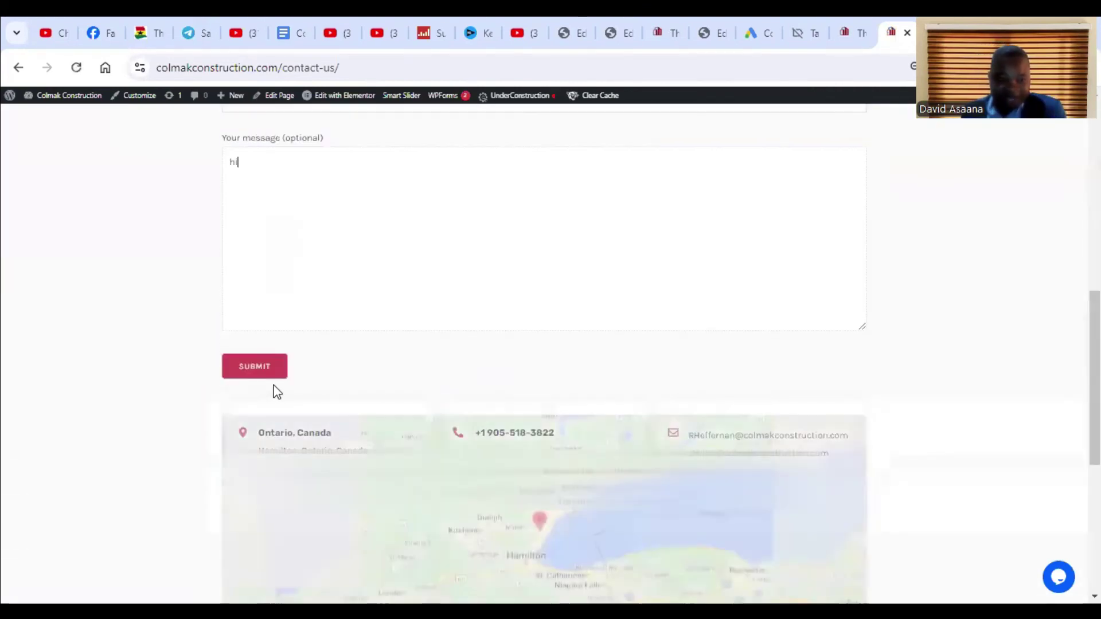
left_click(263, 379)
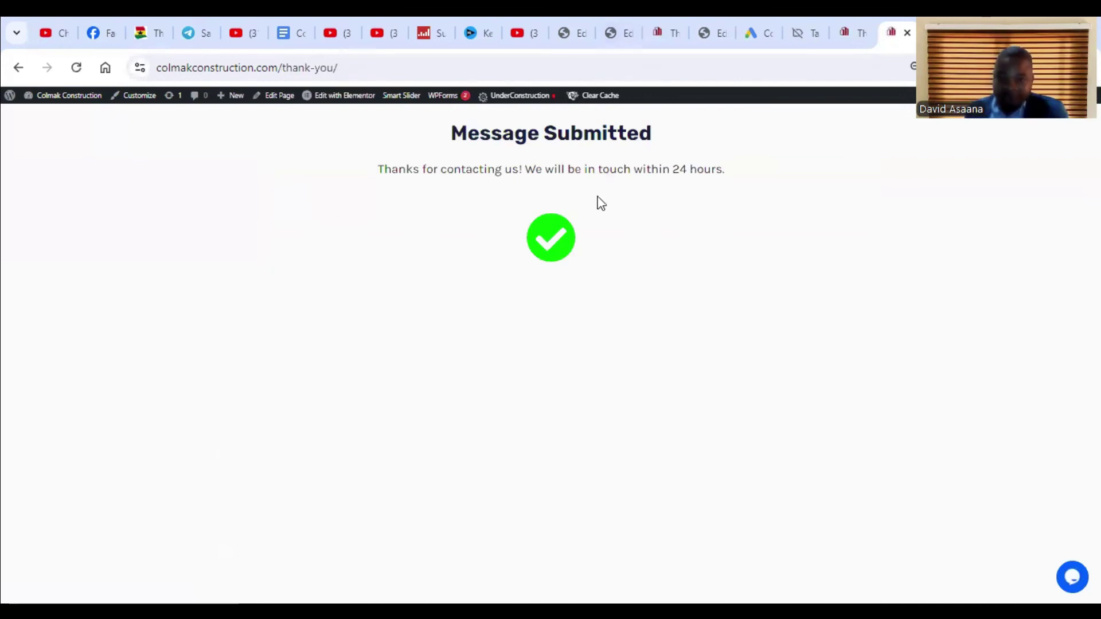
Refresh the Google Ads conversion summary and recheck Submit lead form's status.
left_click(754, 16)
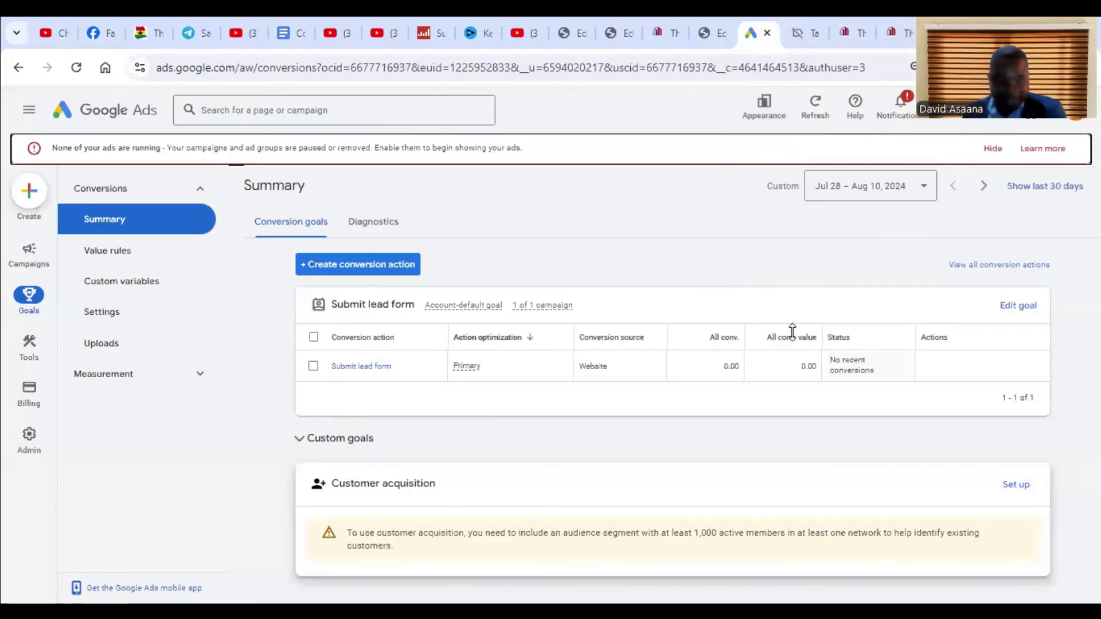
left_click(75, 68)
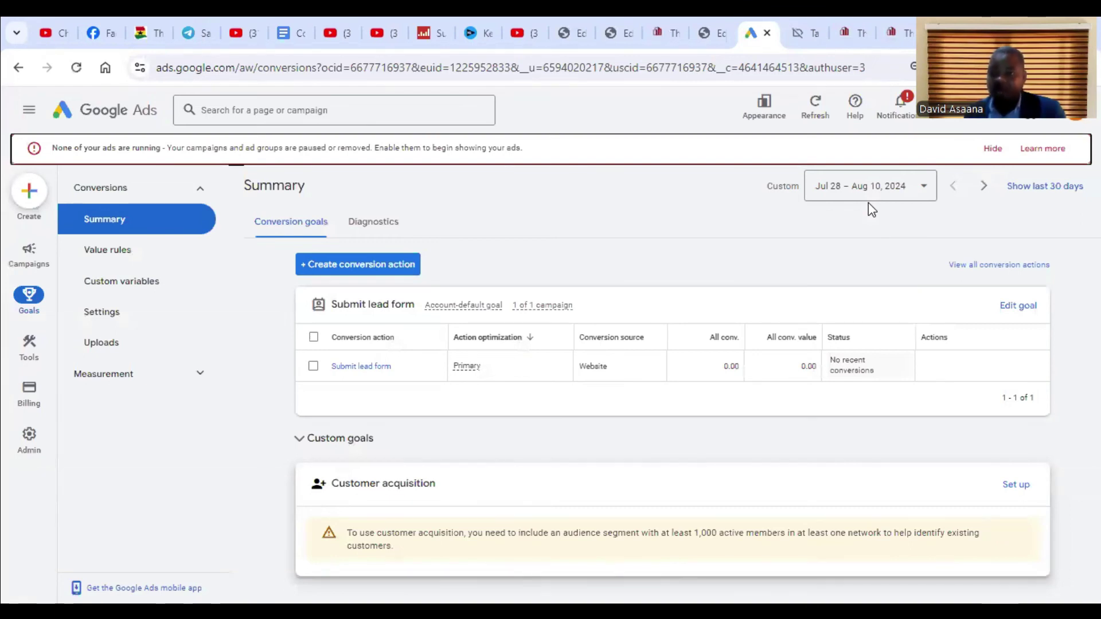
left_click(904, 19)
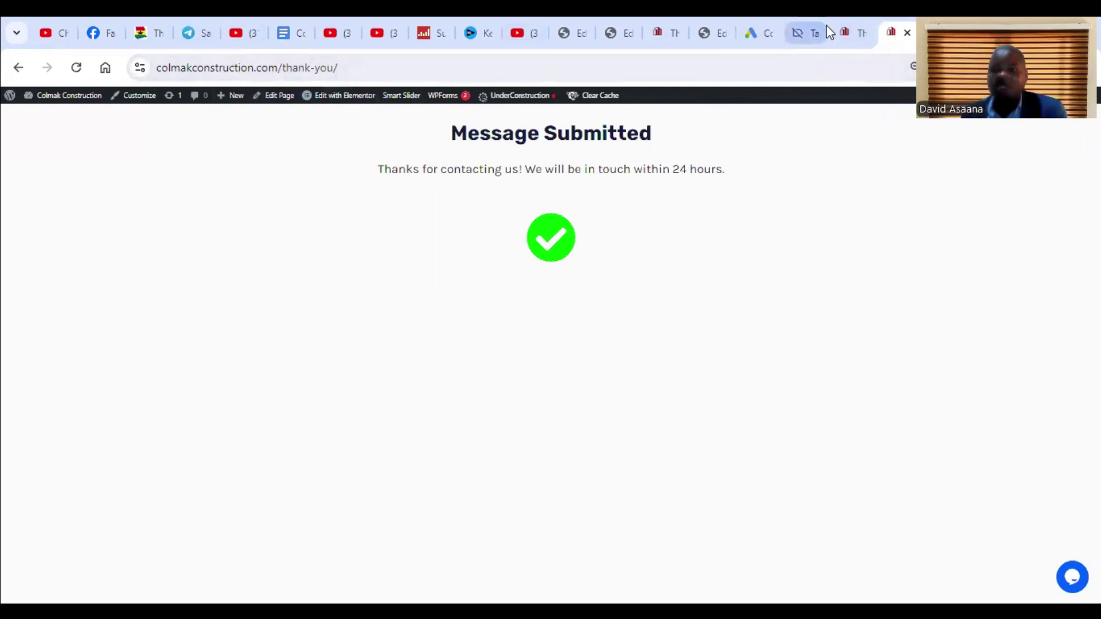
left_click(752, 30)
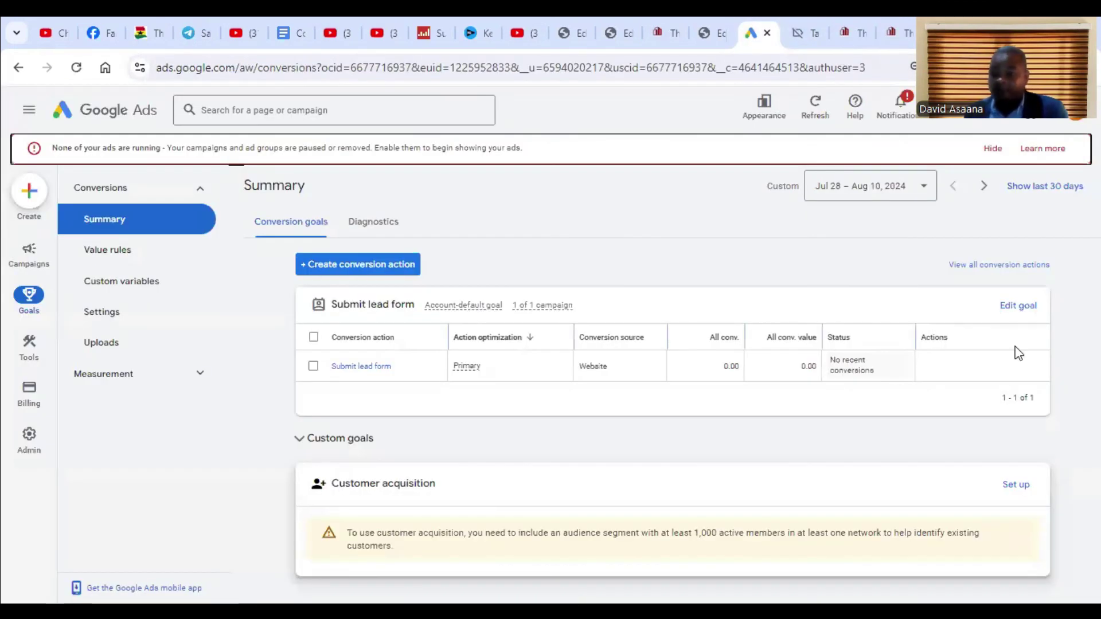